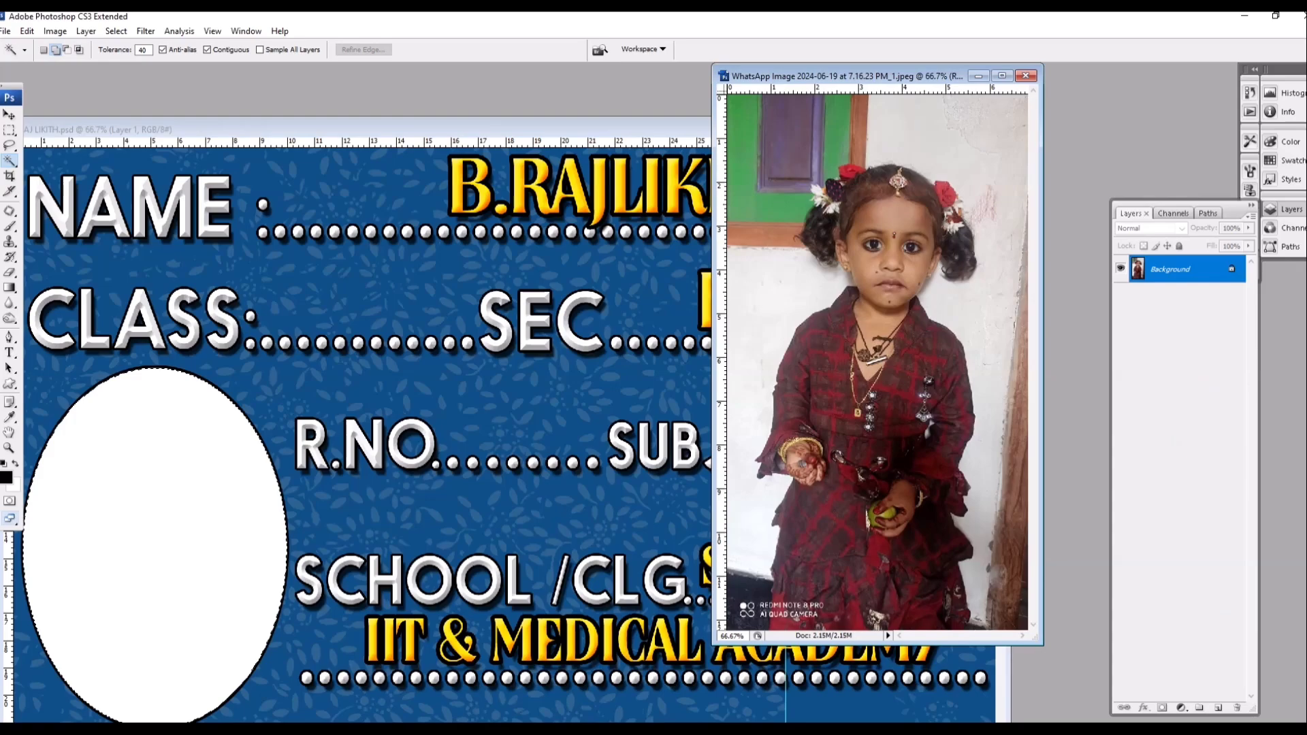
Brighten the child's photo with Levels by setting the white input level to 233
key(ctrl+l)
drag(1056, 96, 393, 101)
drag(418, 221, 402, 221)
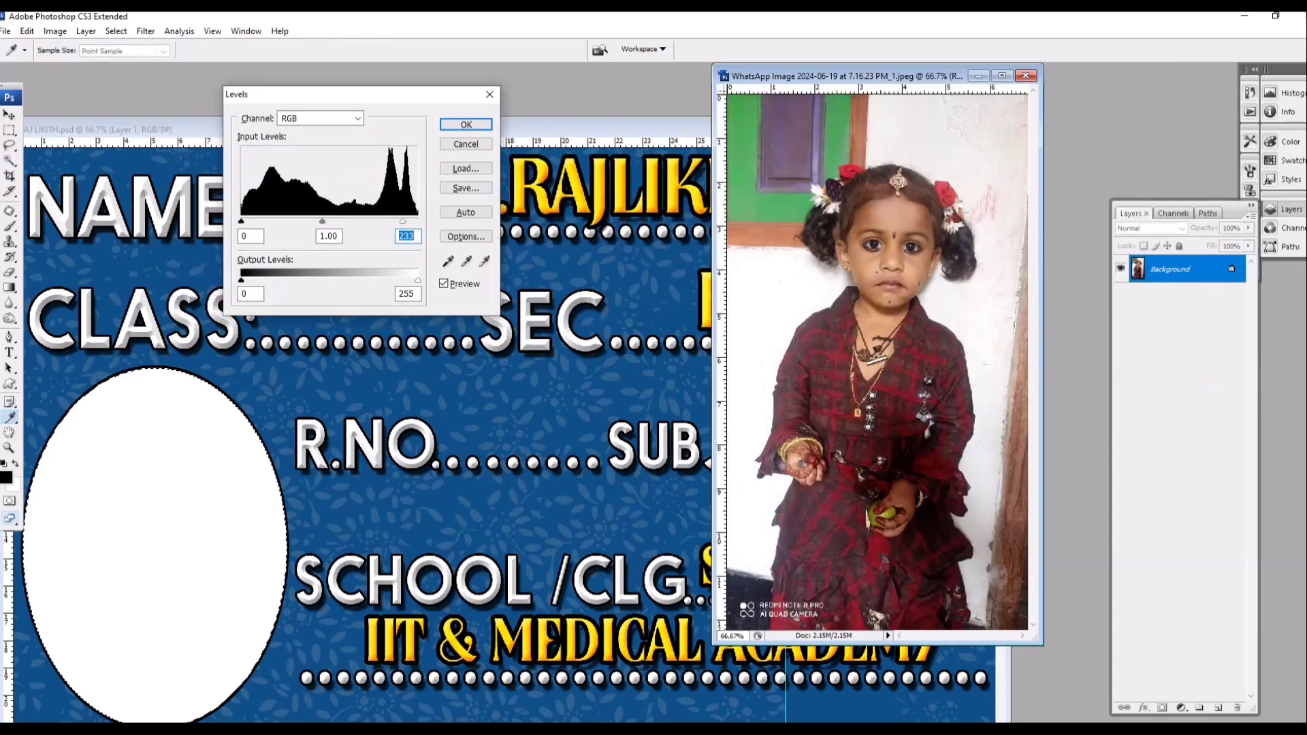
key(Return)
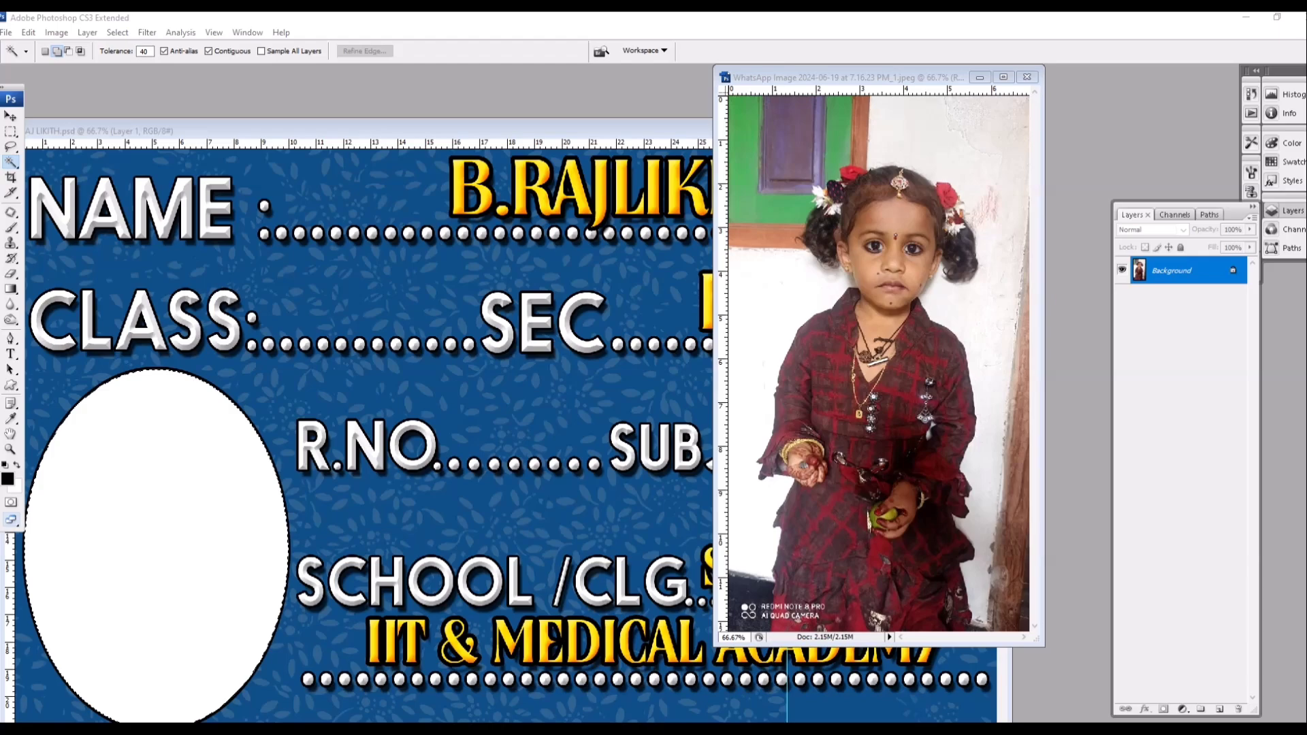
Copy the entire child's photo and paste it into the oval selection on the sticker design
click(815, 179)
key(ctrl+a)
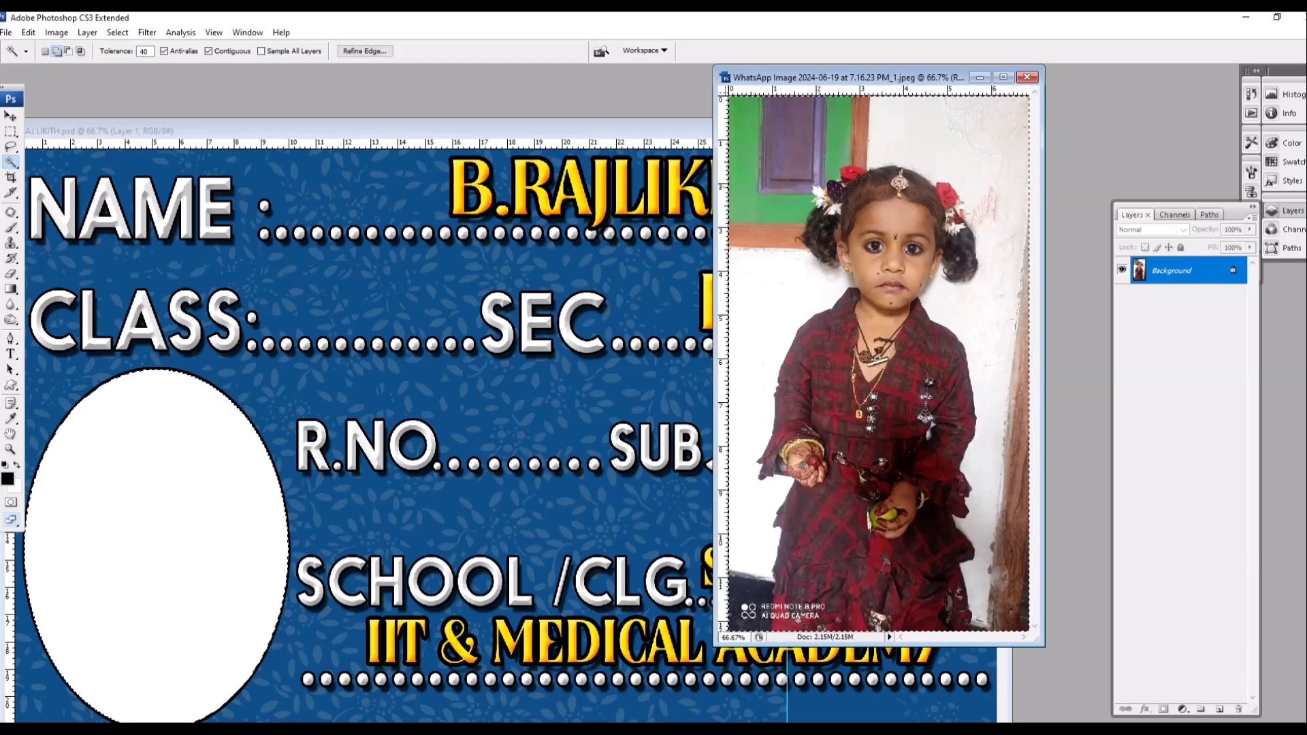
key(ctrl+c)
click(256, 539)
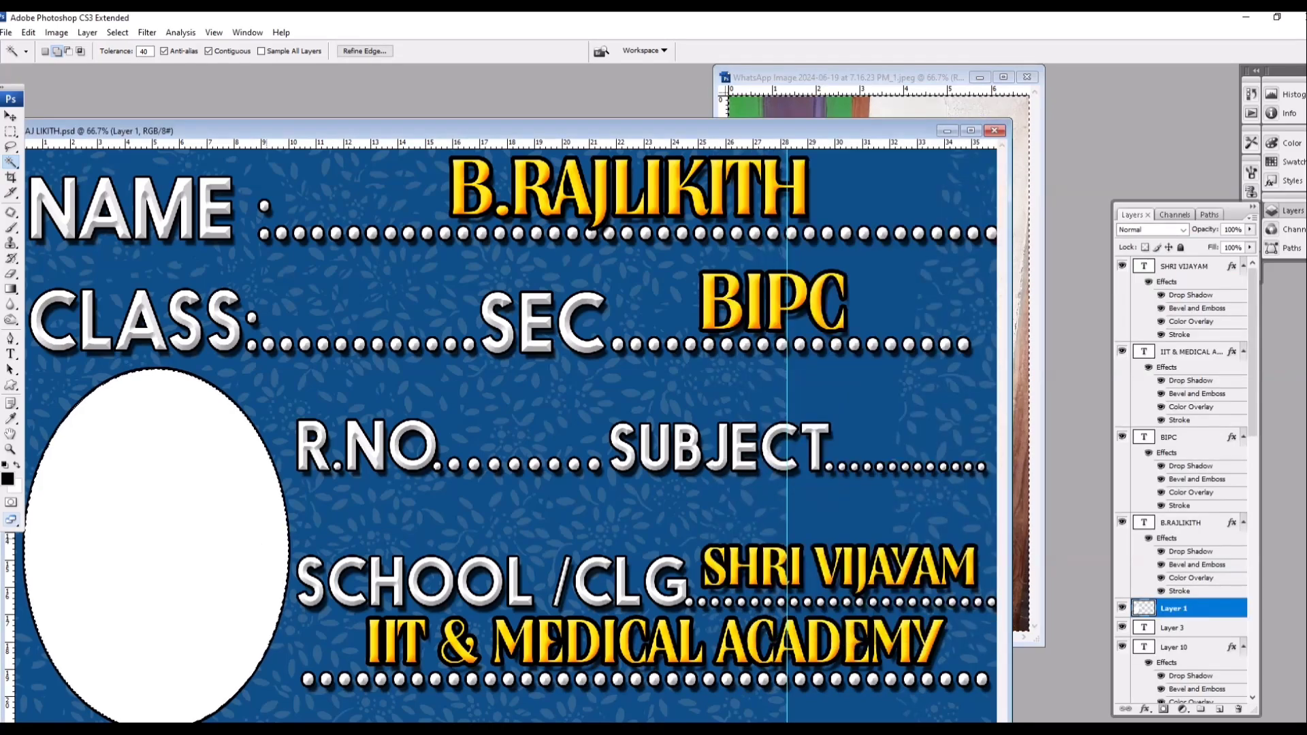
key(ctrl+shift+v)
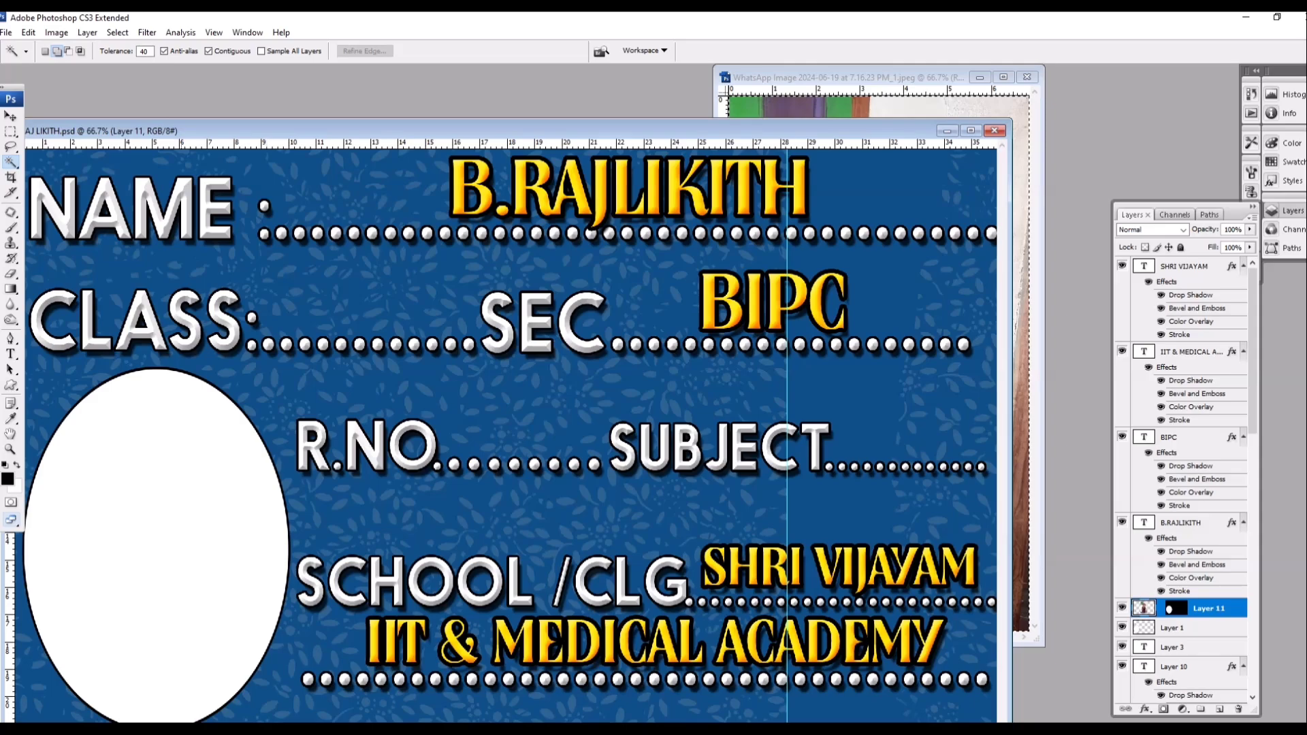
Position the pasted photo so the child is centred in the oval frame, and scale it down slightly
key(ctrl+t)
drag(506, 453, 165, 590)
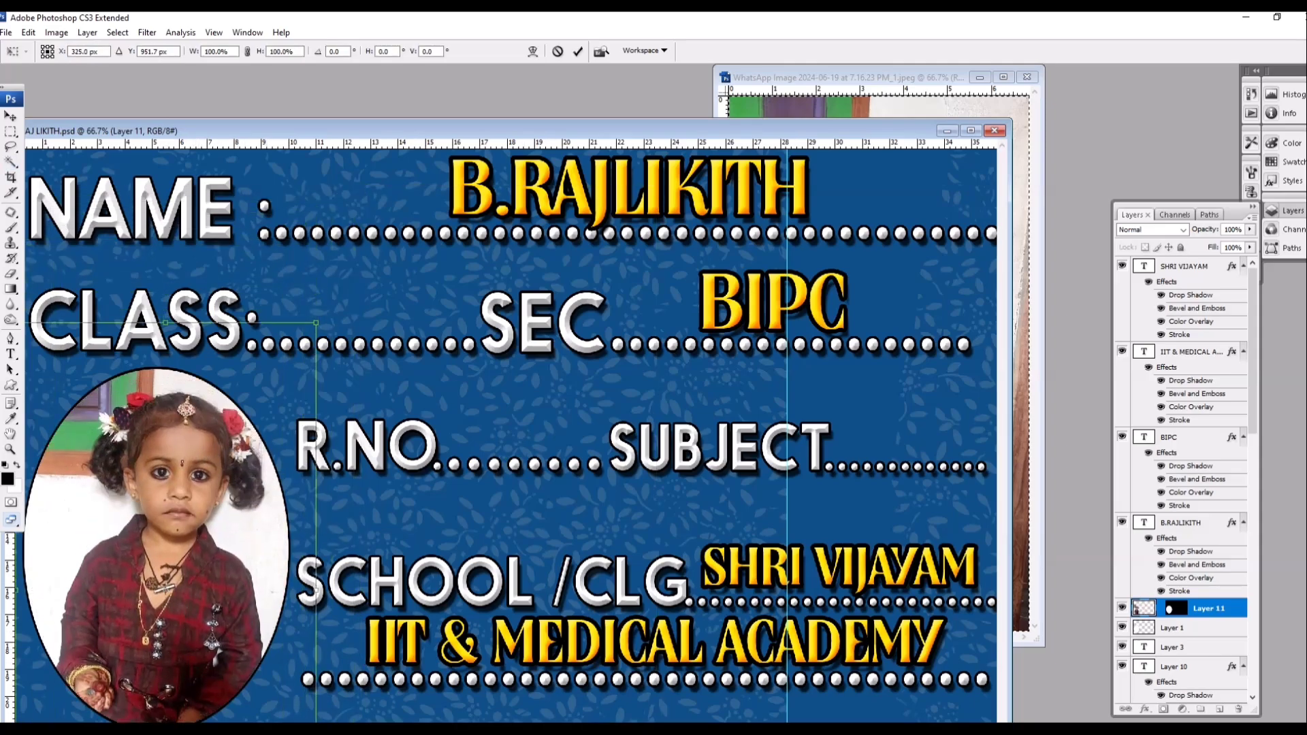
key(f)
drag(315, 532, 298, 530)
key(Return)
key(w)
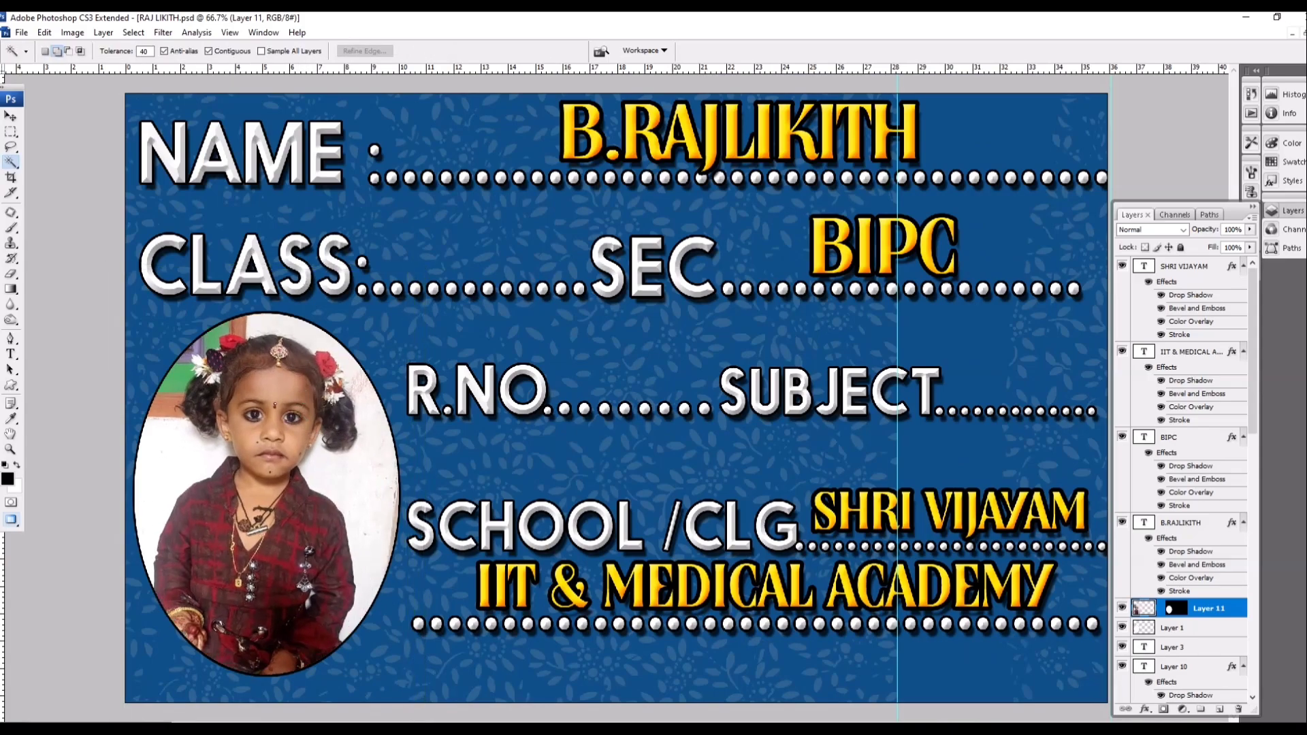
key(v)
mouse_move(298, 531)
mouse_down()
mouse_move(306, 510)
mouse_move(306, 536)
mouse_up()
key(ctrl+t)
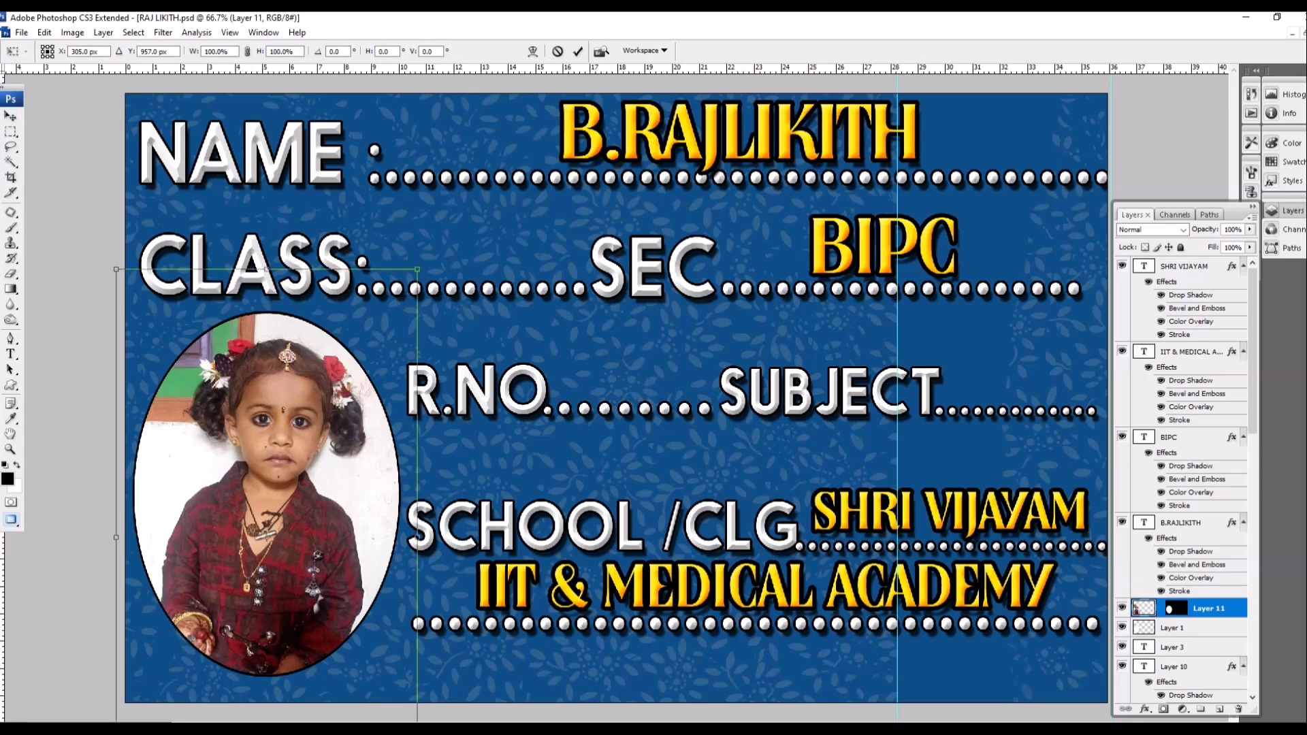
drag(417, 269, 412, 276)
key(Return)
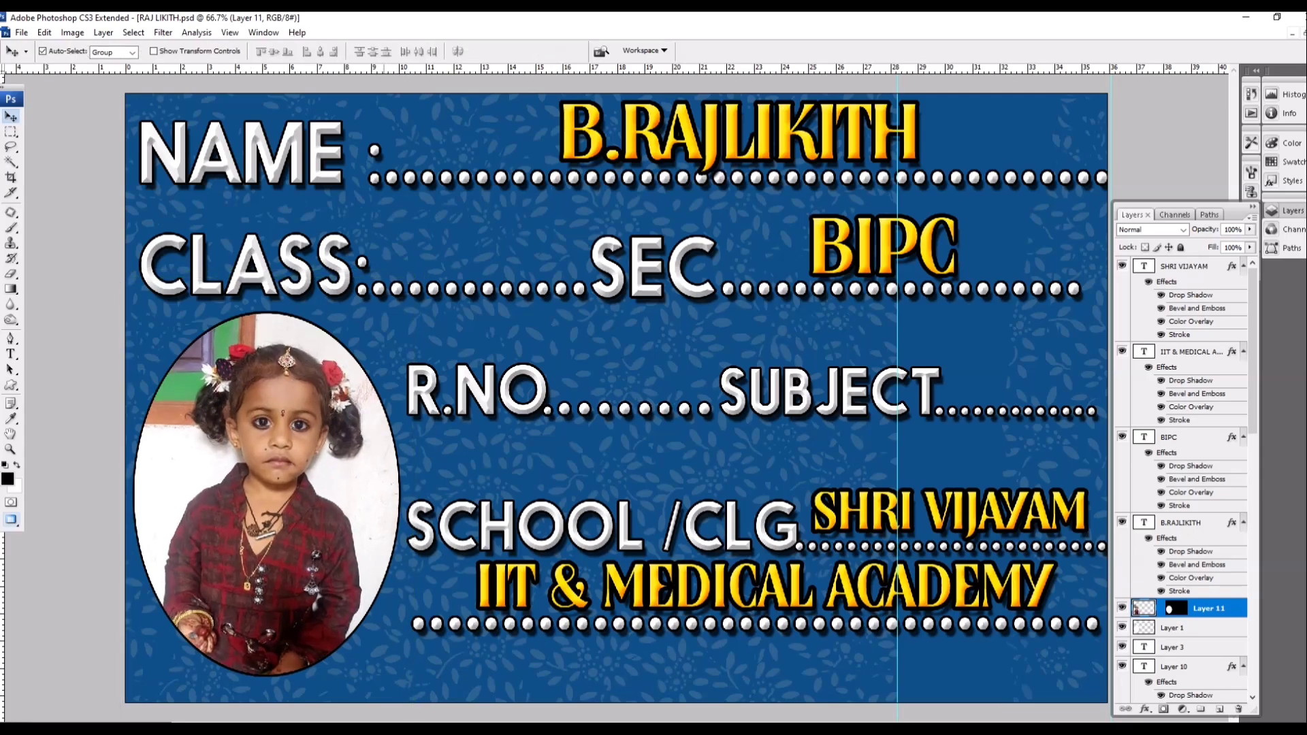
Brighten the photo in the oval with Levels by lowering its white input level
key(ctrl+l)
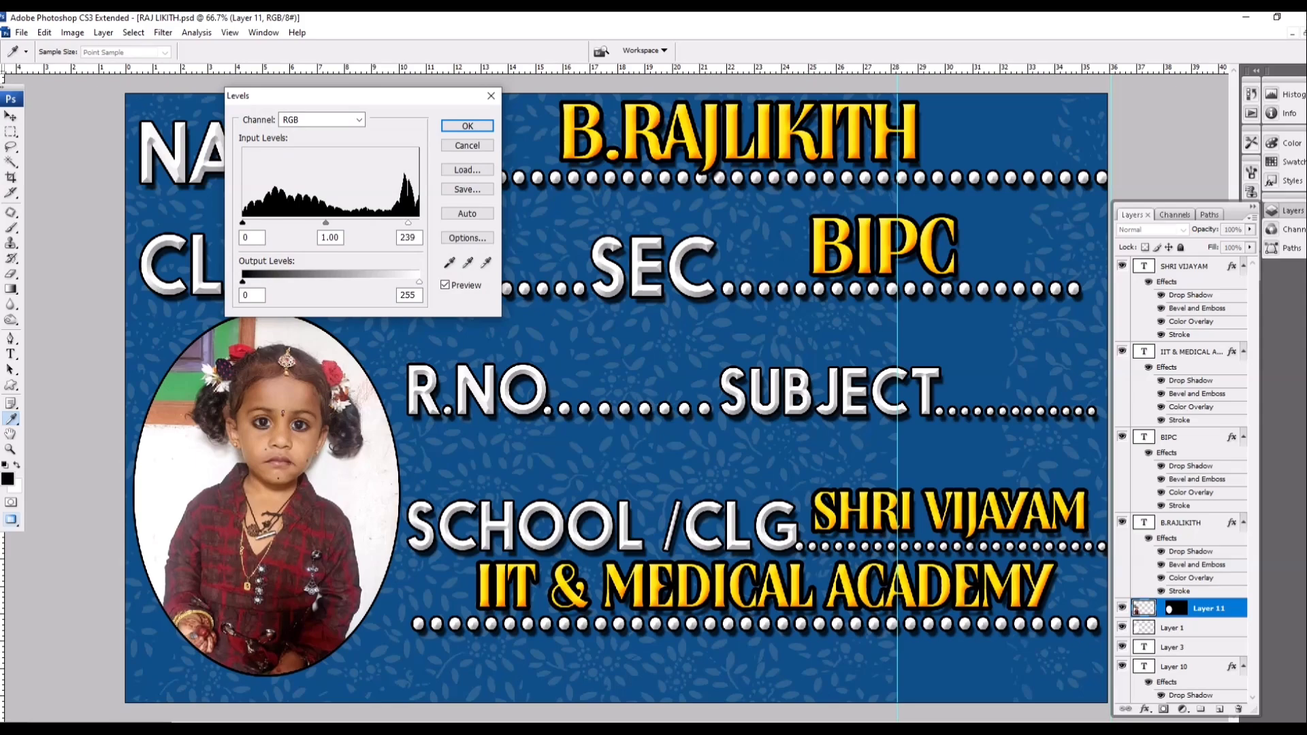
drag(409, 222, 406, 222)
key(Return)
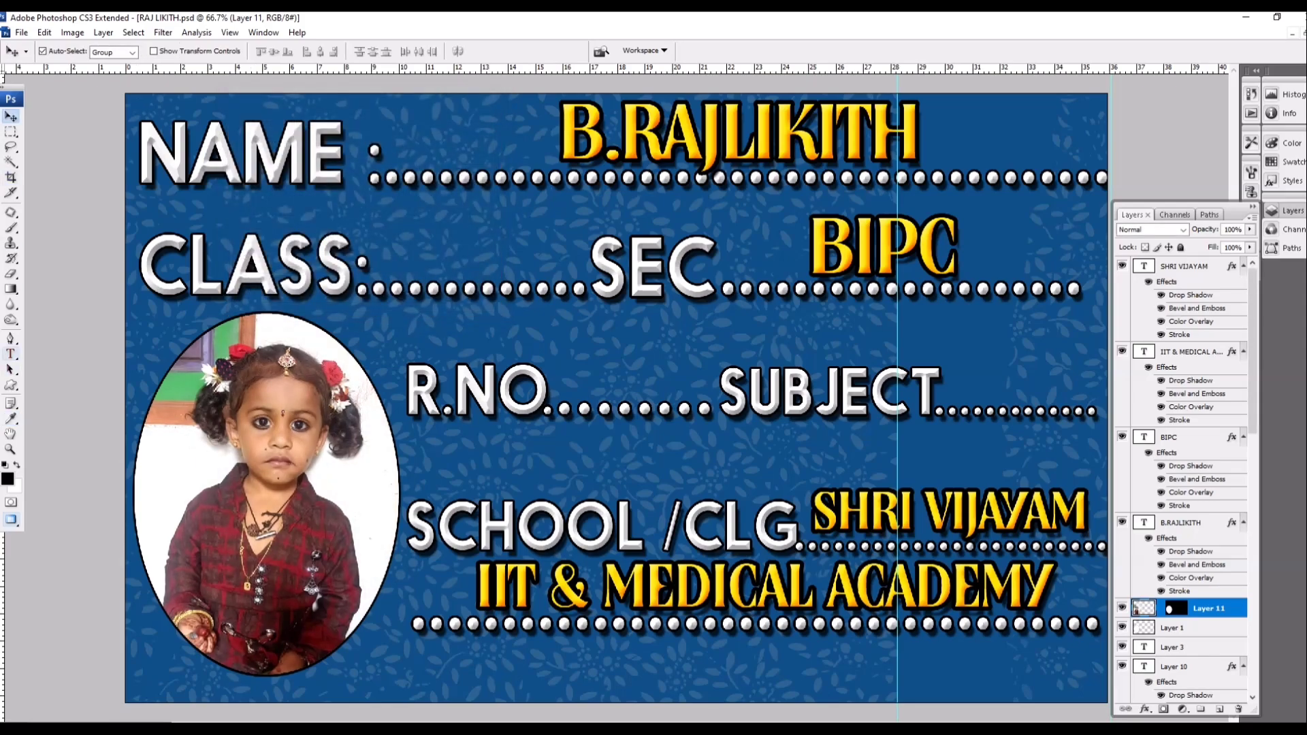
Replace the text on the NAME line with the new student's initial and name
click(11, 354)
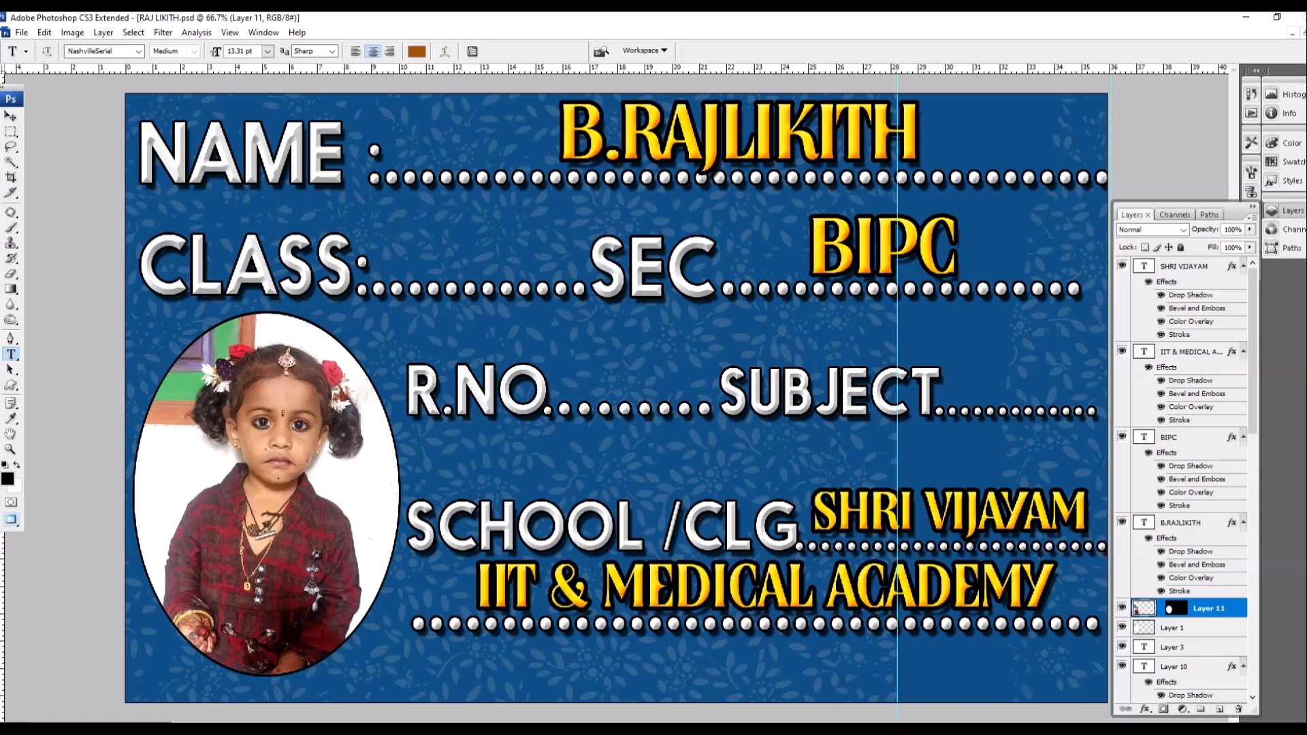
key(v)
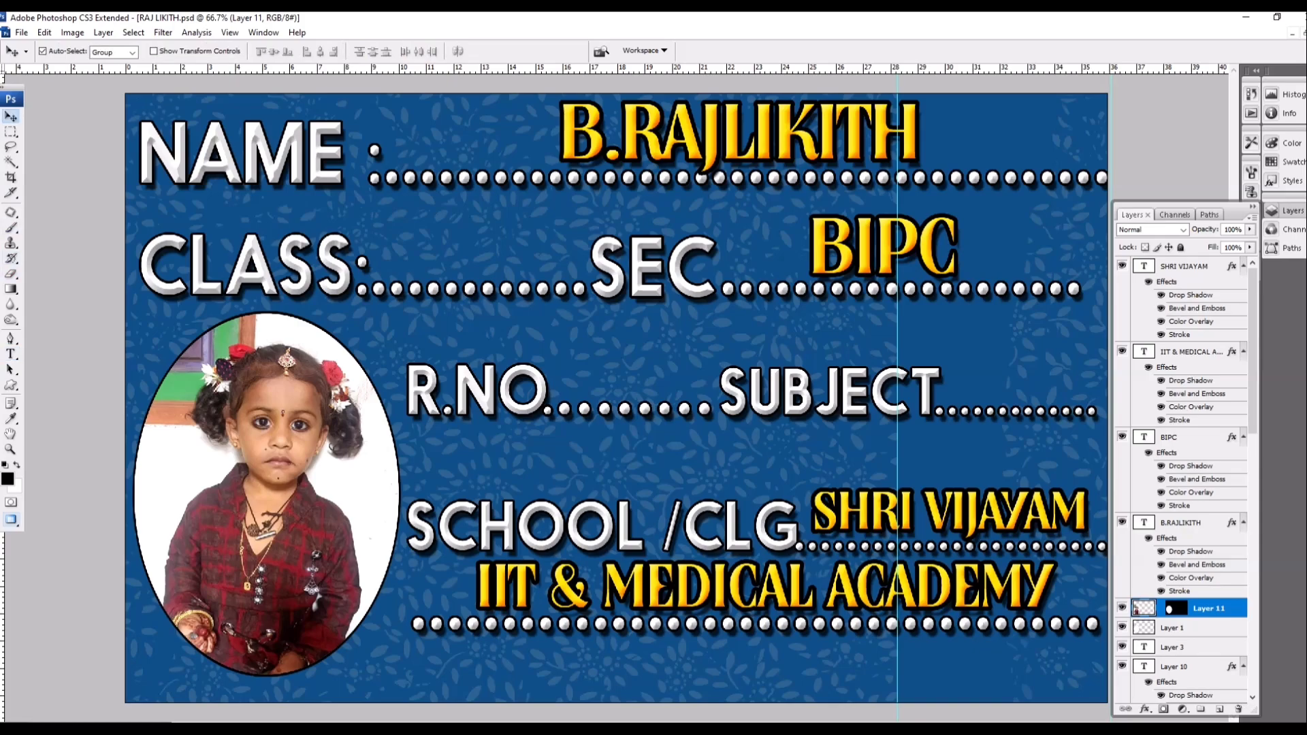
key(t)
click(909, 127)
key(BackSpace)
key(BackSpace)
key(BackSpace)
key(BackSpace)
key(BackSpace)
key(BackSpace)
key(BackSpace)
key(BackSpace)
key(BackSpace)
key(BackSpace)
key(BackSpace)
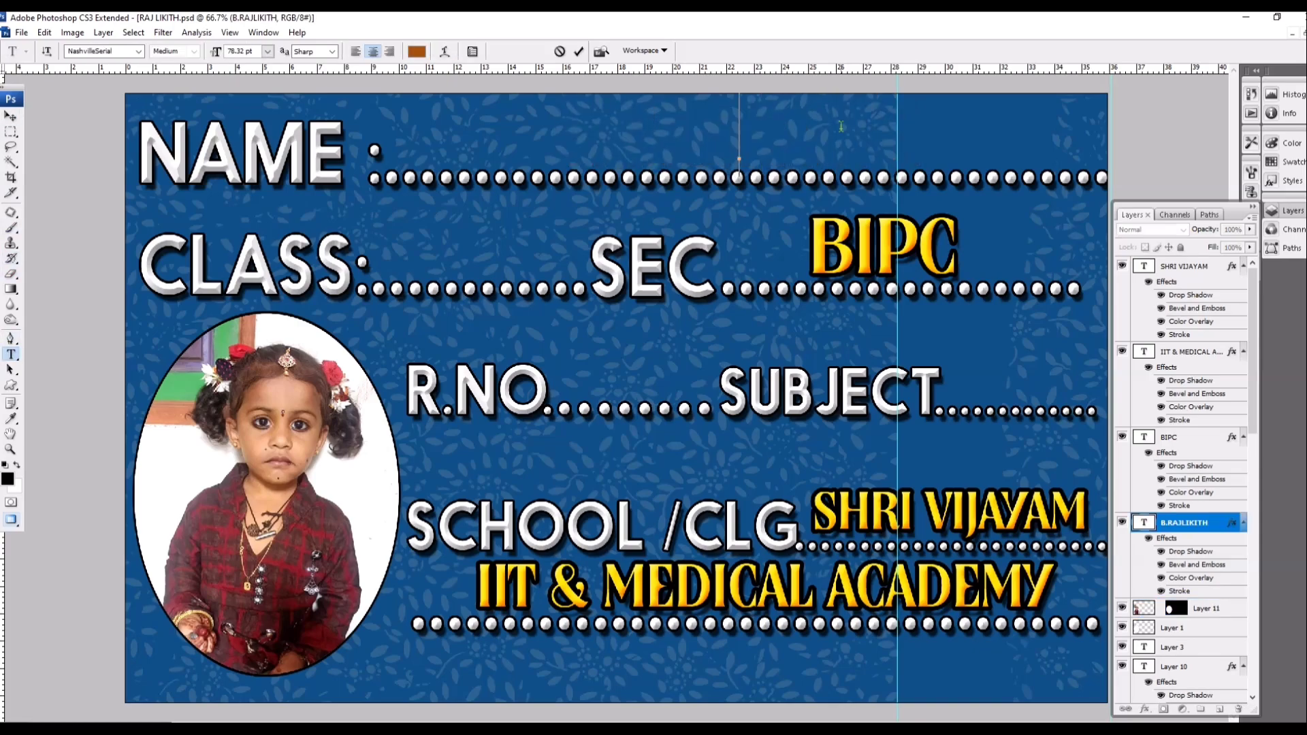
text(R.)
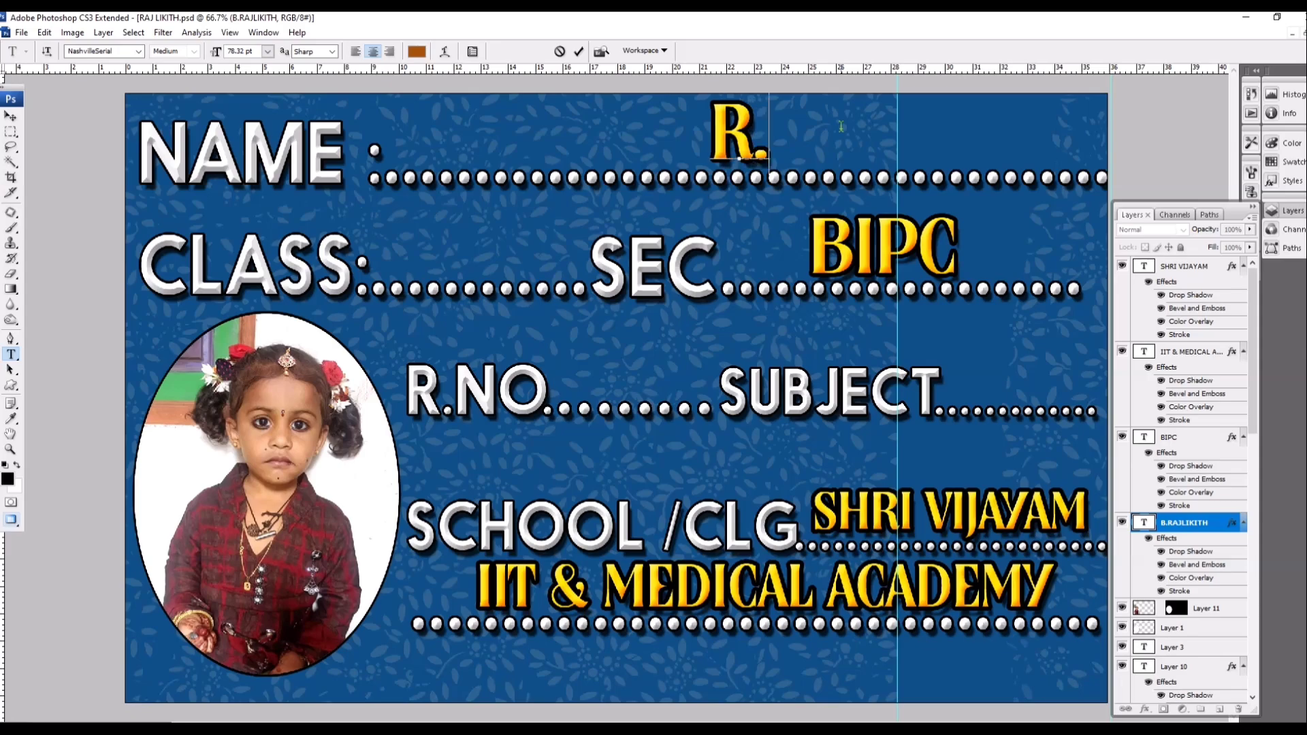
text( GAR)
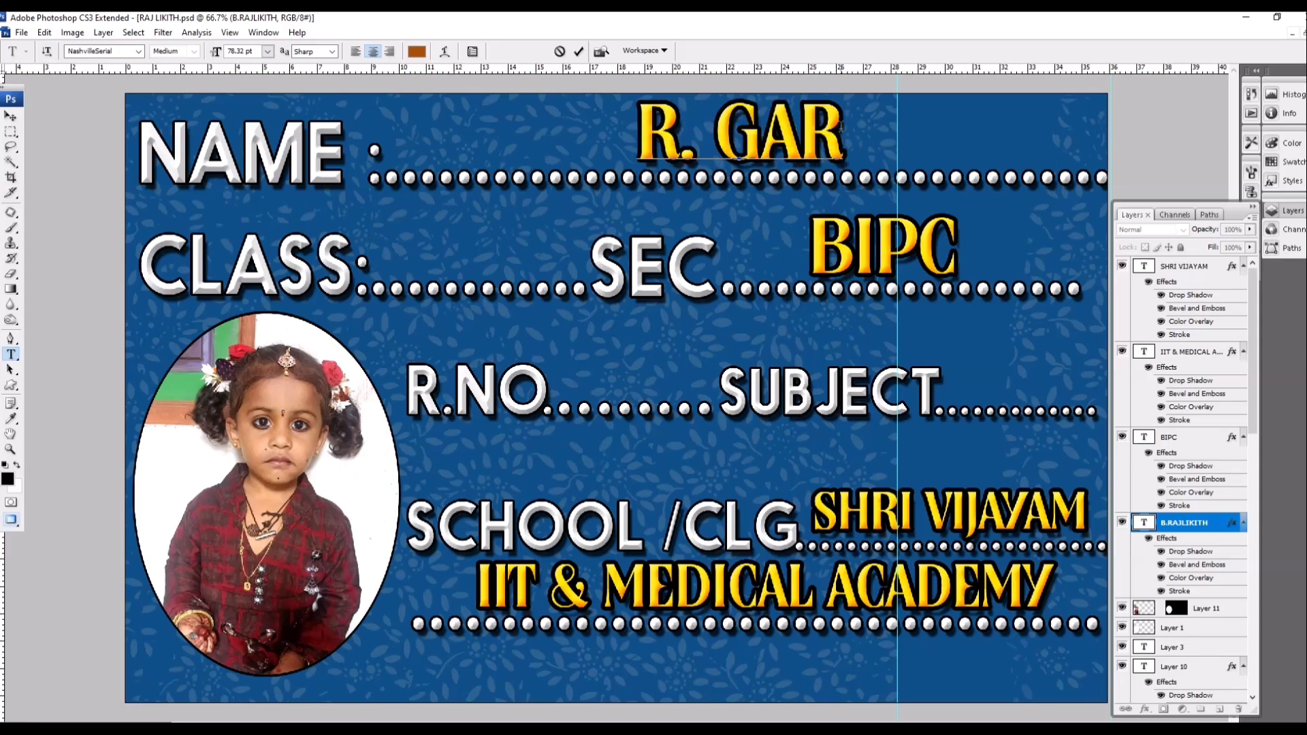
key(BackSpace)
text(YAT)
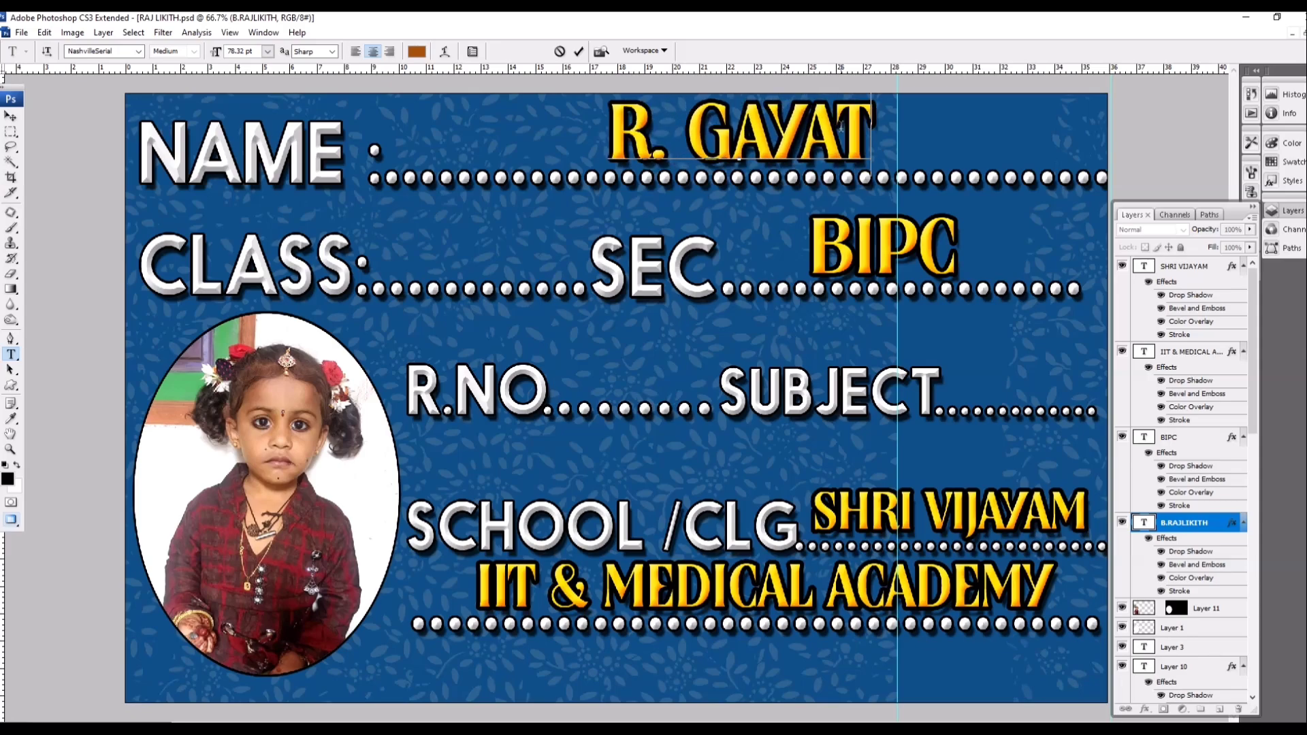
text(RA)
key(BackSpace)
text(I)
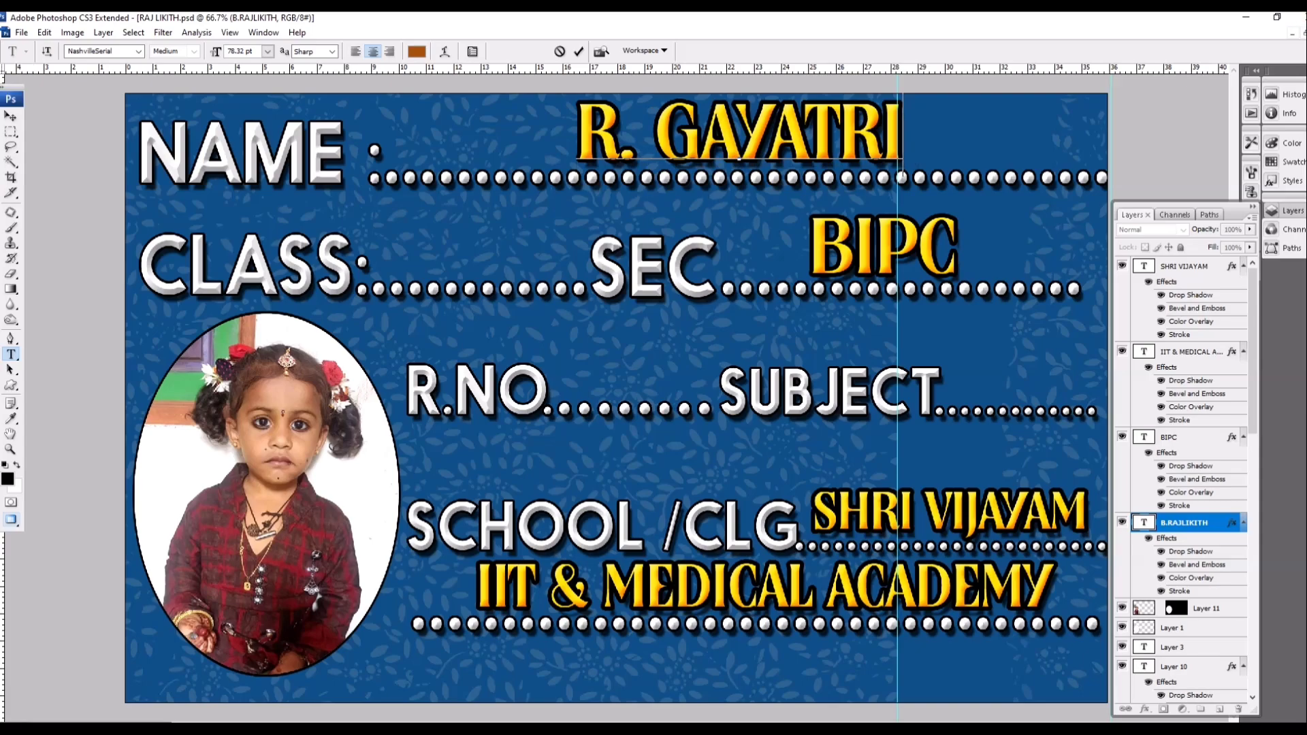
click(11, 116)
key(t)
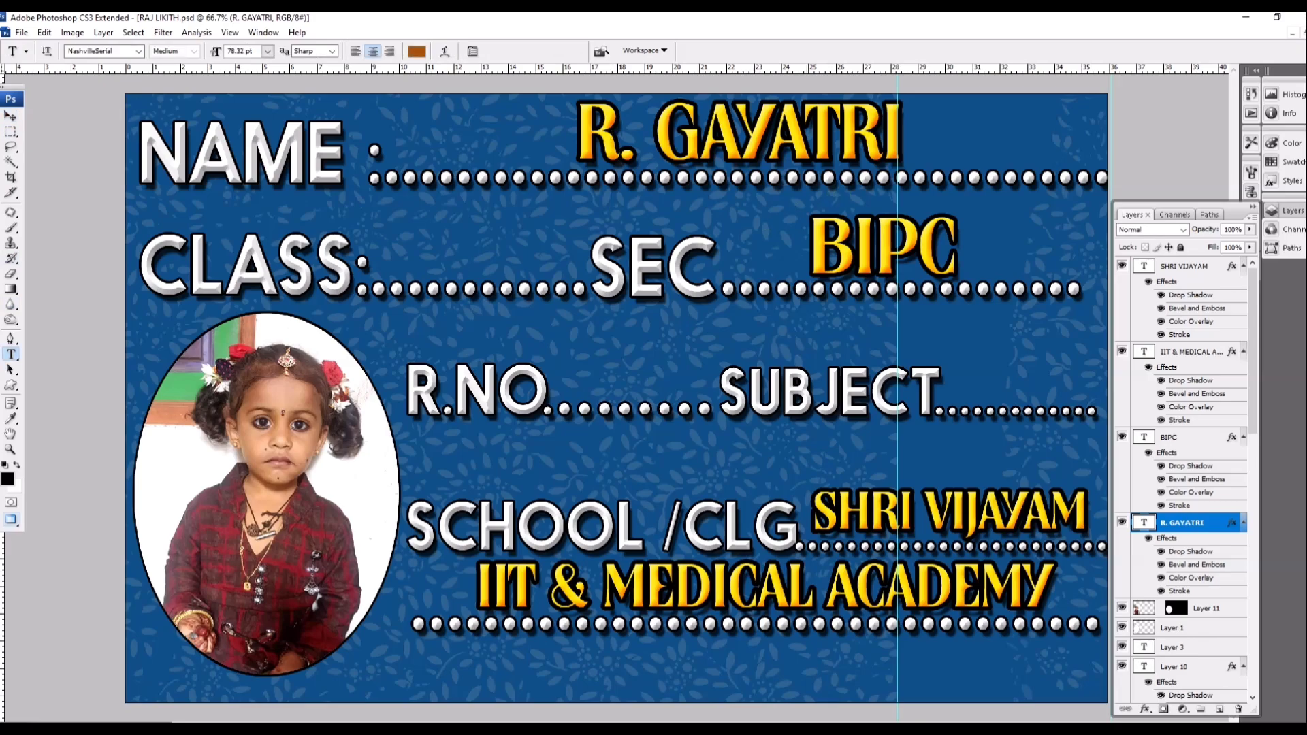
Duplicate the BIPC text onto the CLASS line and change the copy to "U K G"
key(v)
drag(882, 246, 454, 196)
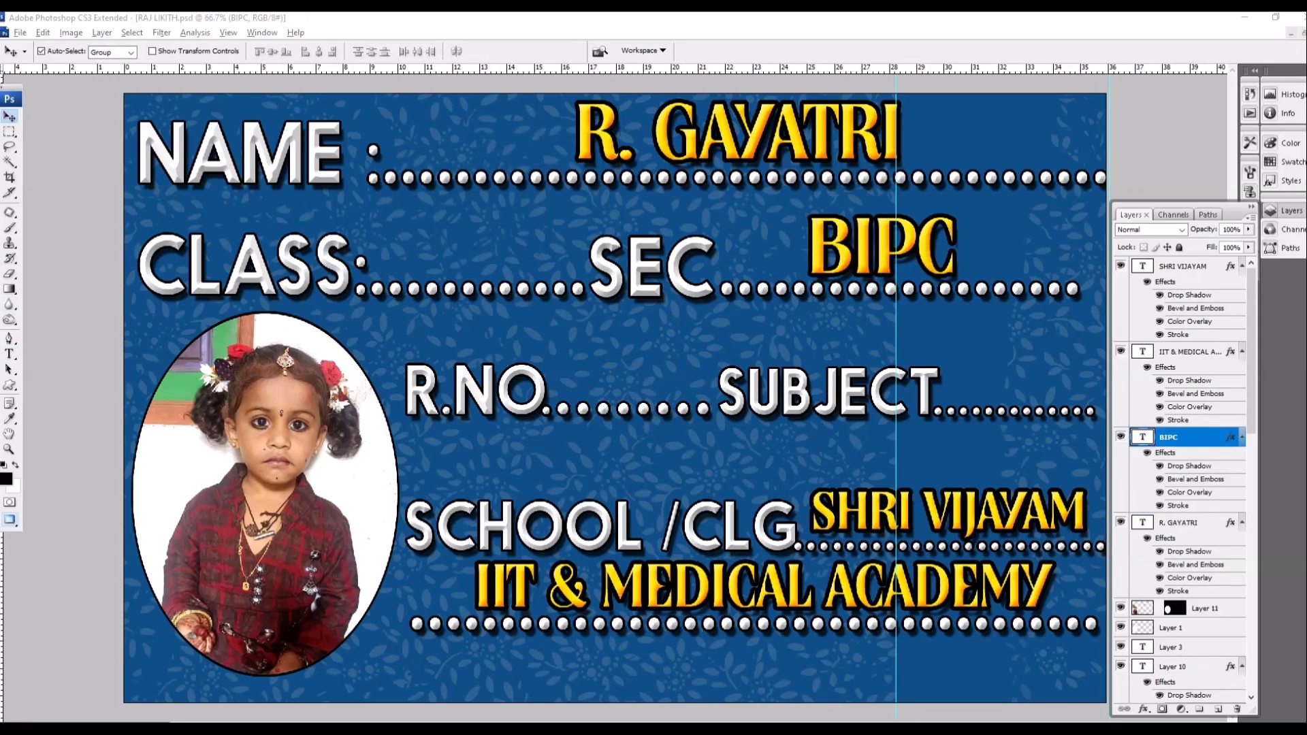
drag(871, 226, 466, 227)
key(t)
double_click(467, 227)
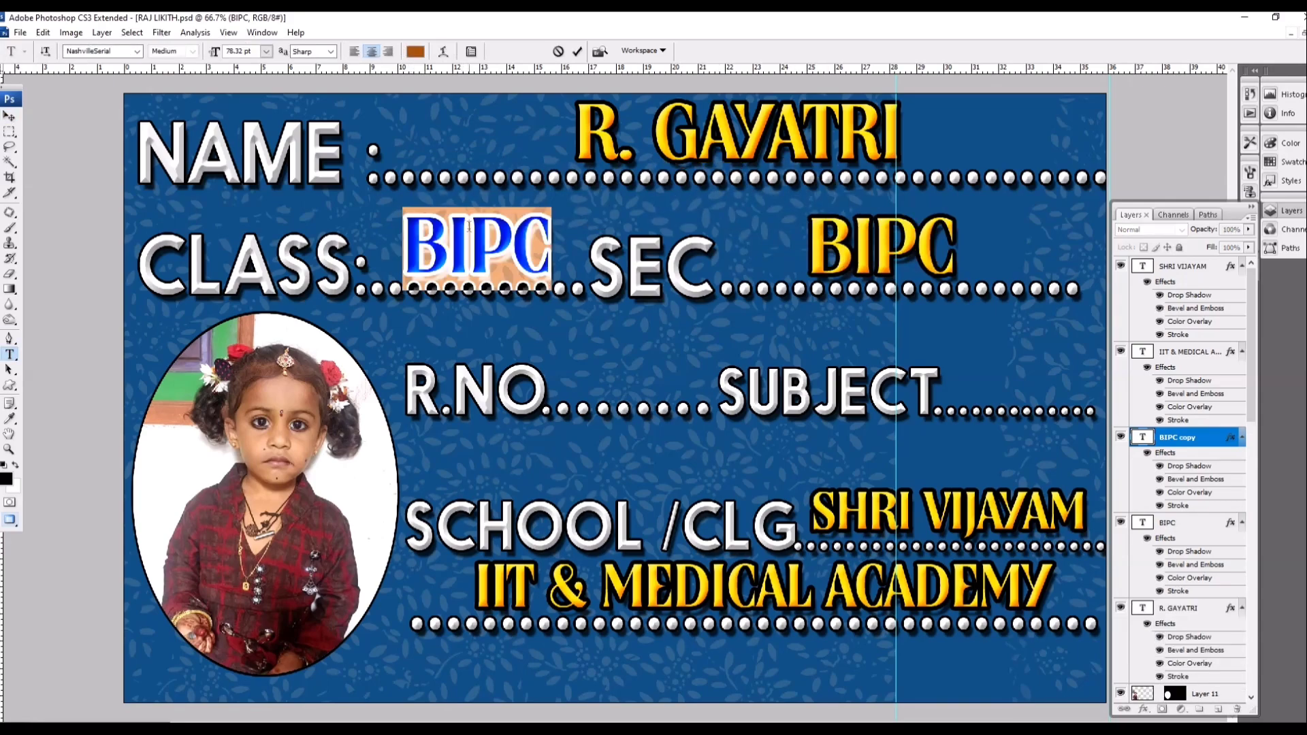
text(U K G)
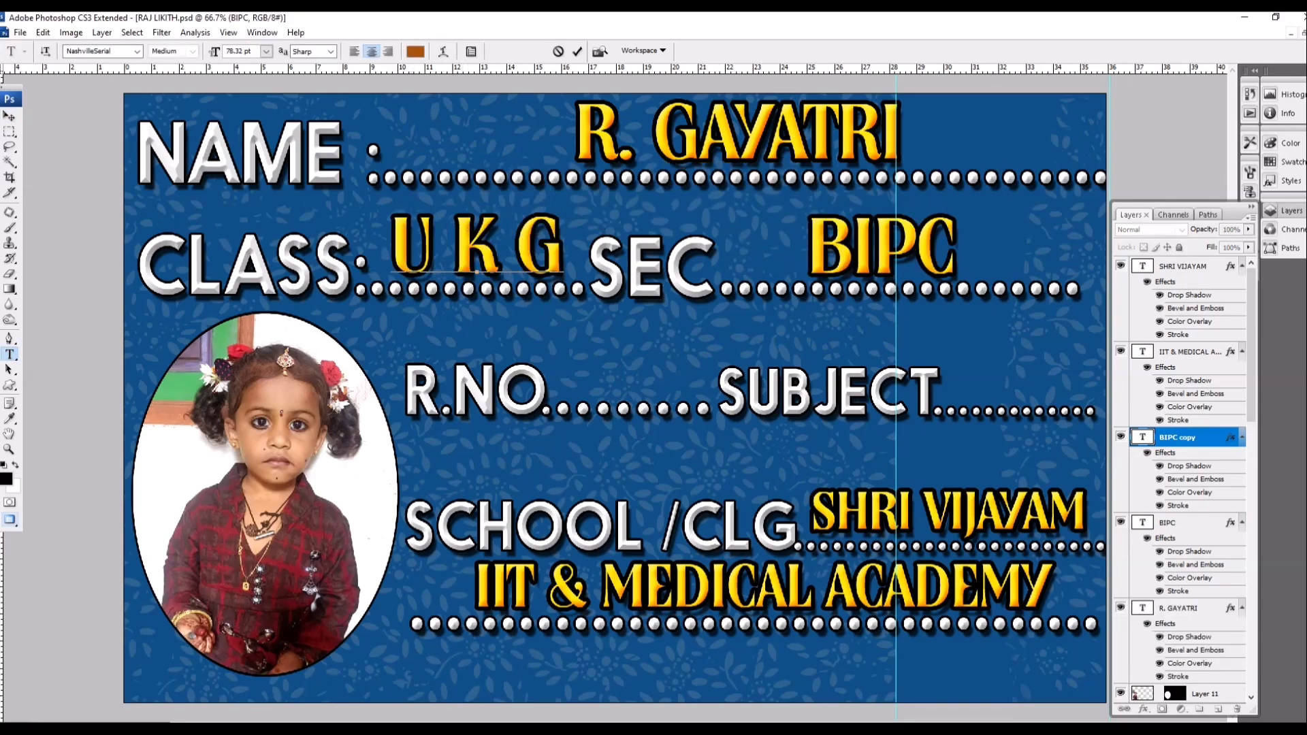
key(ctrl+Return)
Delete the original BIPC text from the SEC line
key(v)
click(825, 245)
key(Delete)
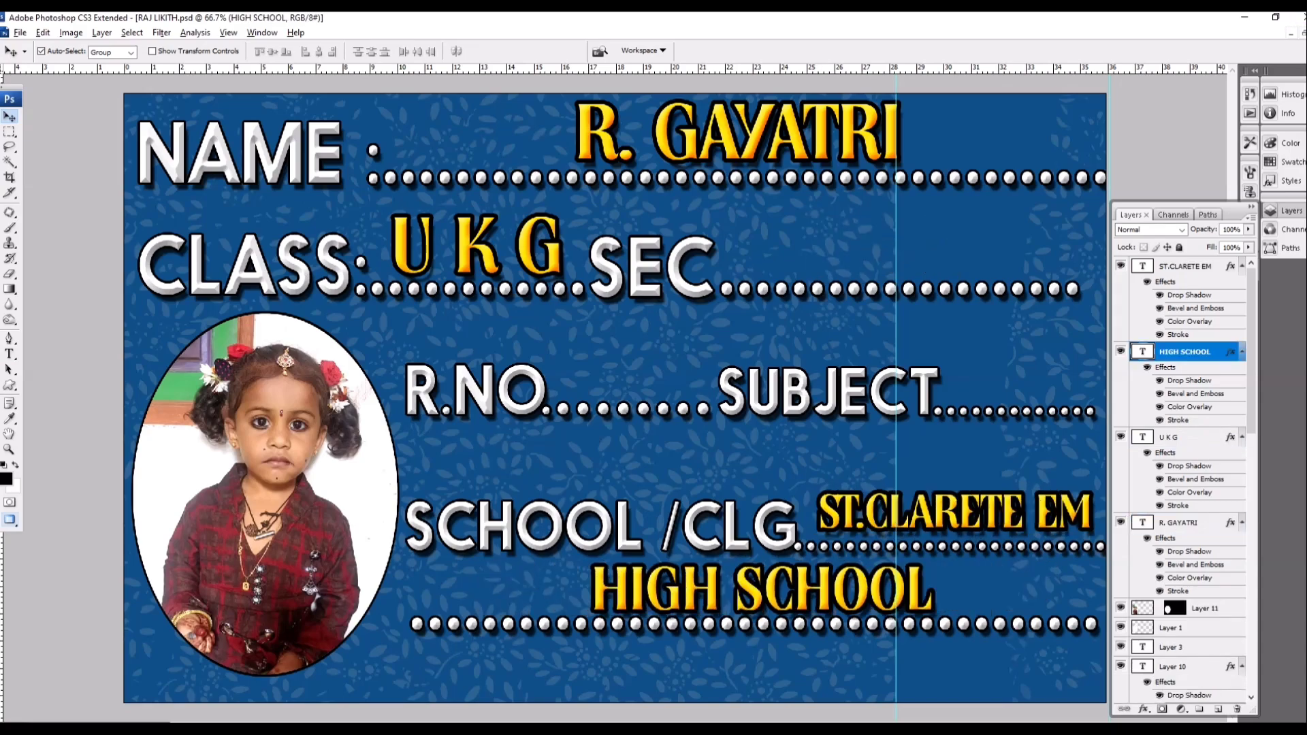
Save the finished sticker as a JPEG copy in the BOOK STICKERS folder
key(ctrl+shift+s)
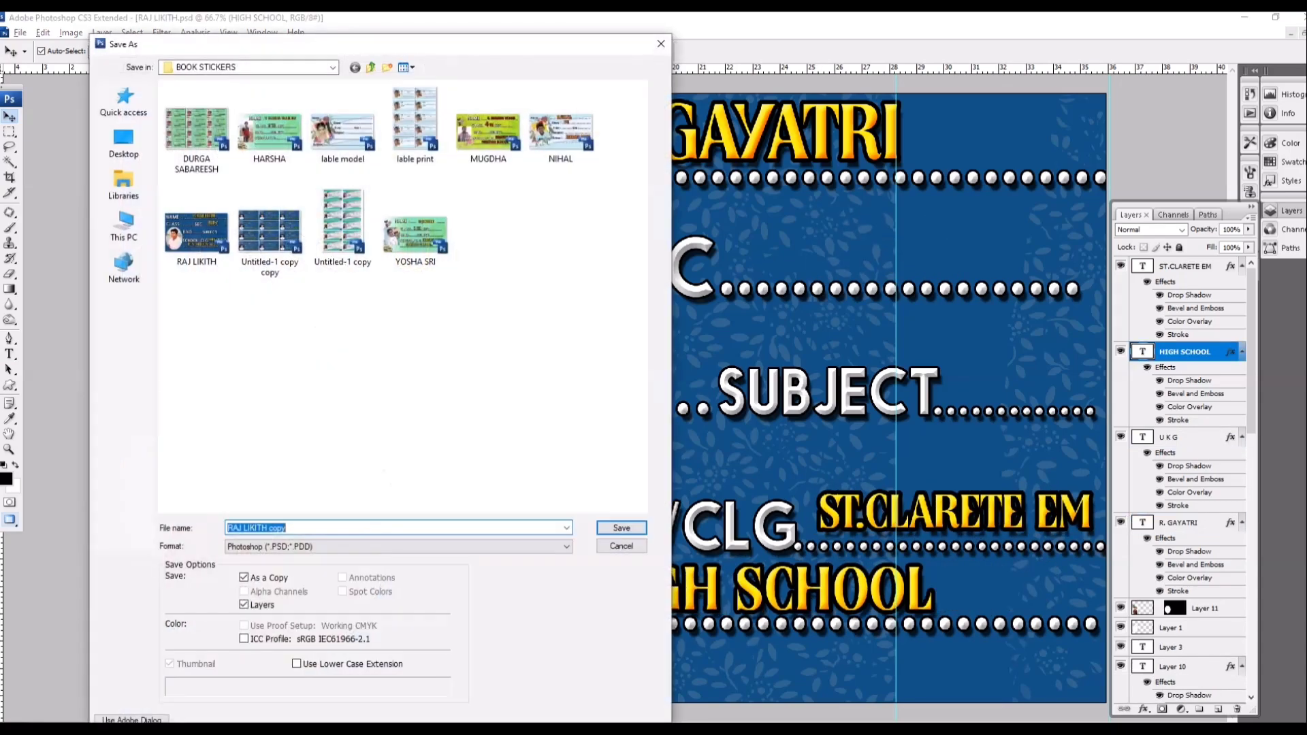
click(398, 546)
click(340, 622)
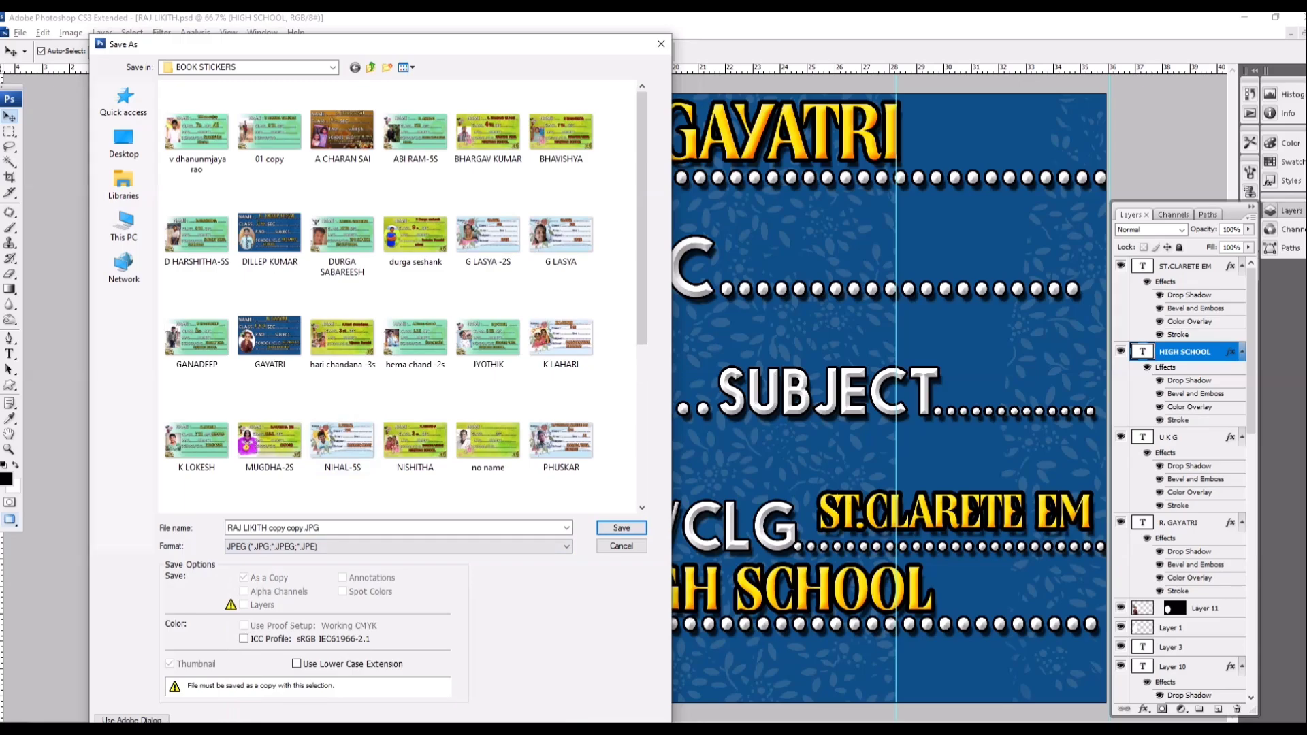
key(Return)
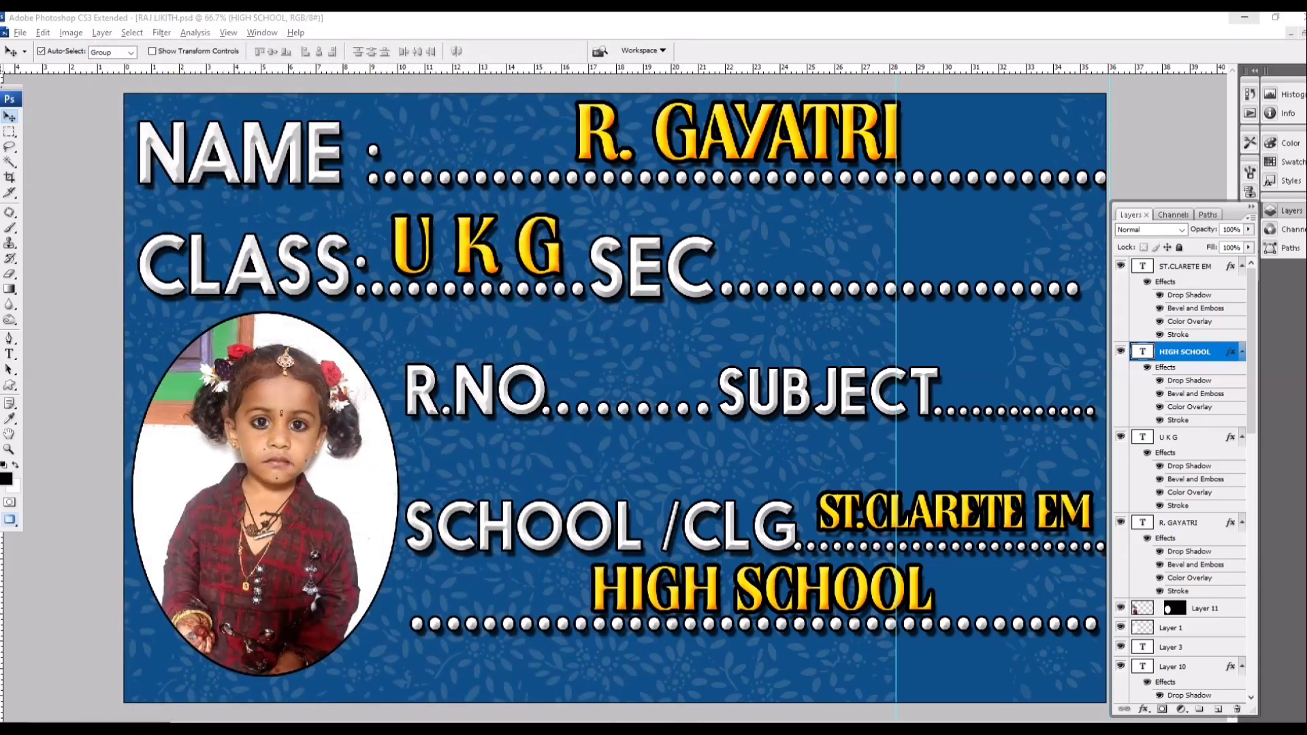
Open the student's sticker JPEG from the BOOK STICKERS folder in Photoshop and select the whole image
click(1244, 17)
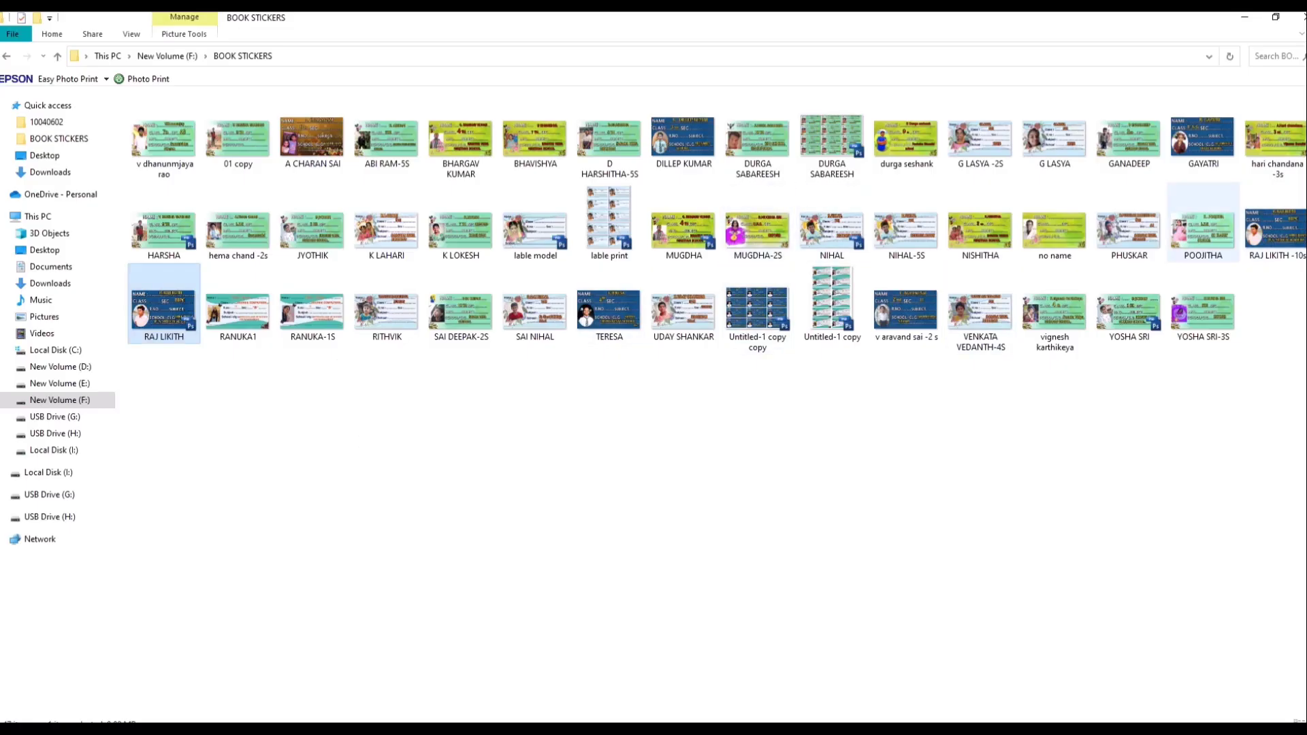
drag(1203, 136, 477, 727)
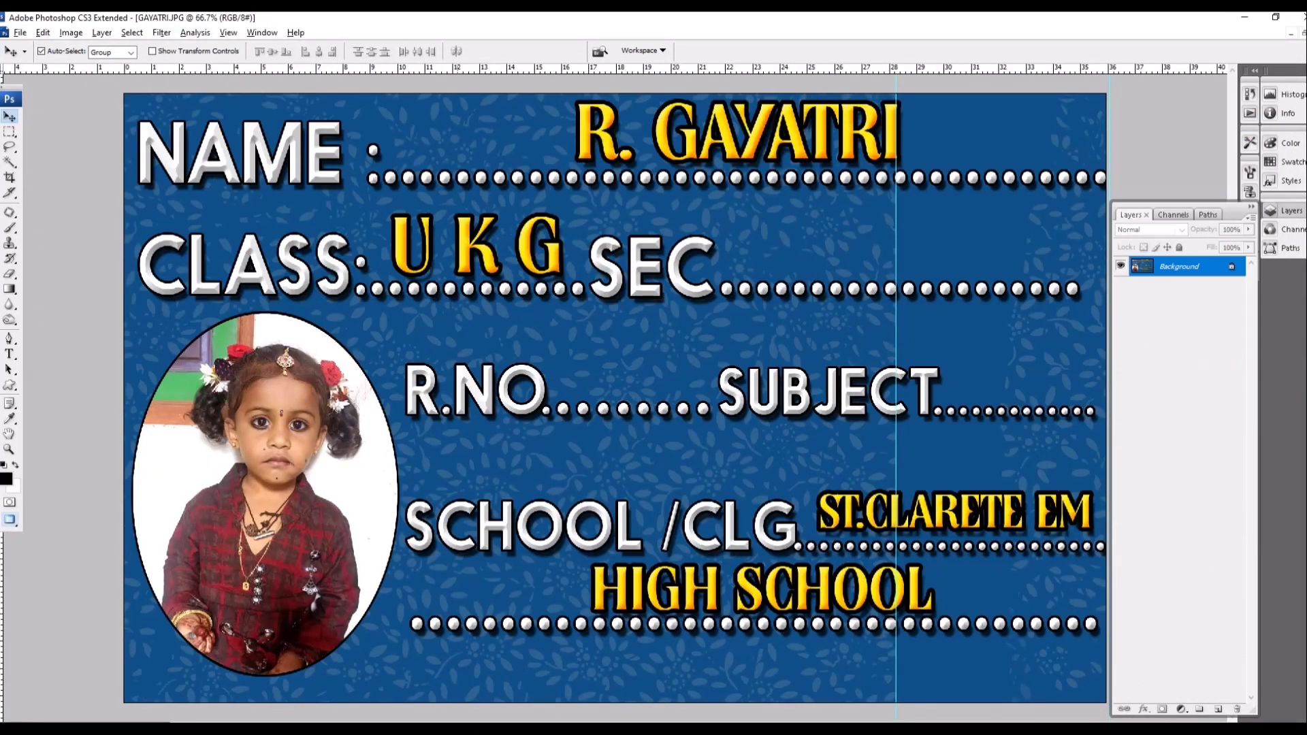
key(ctrl+a)
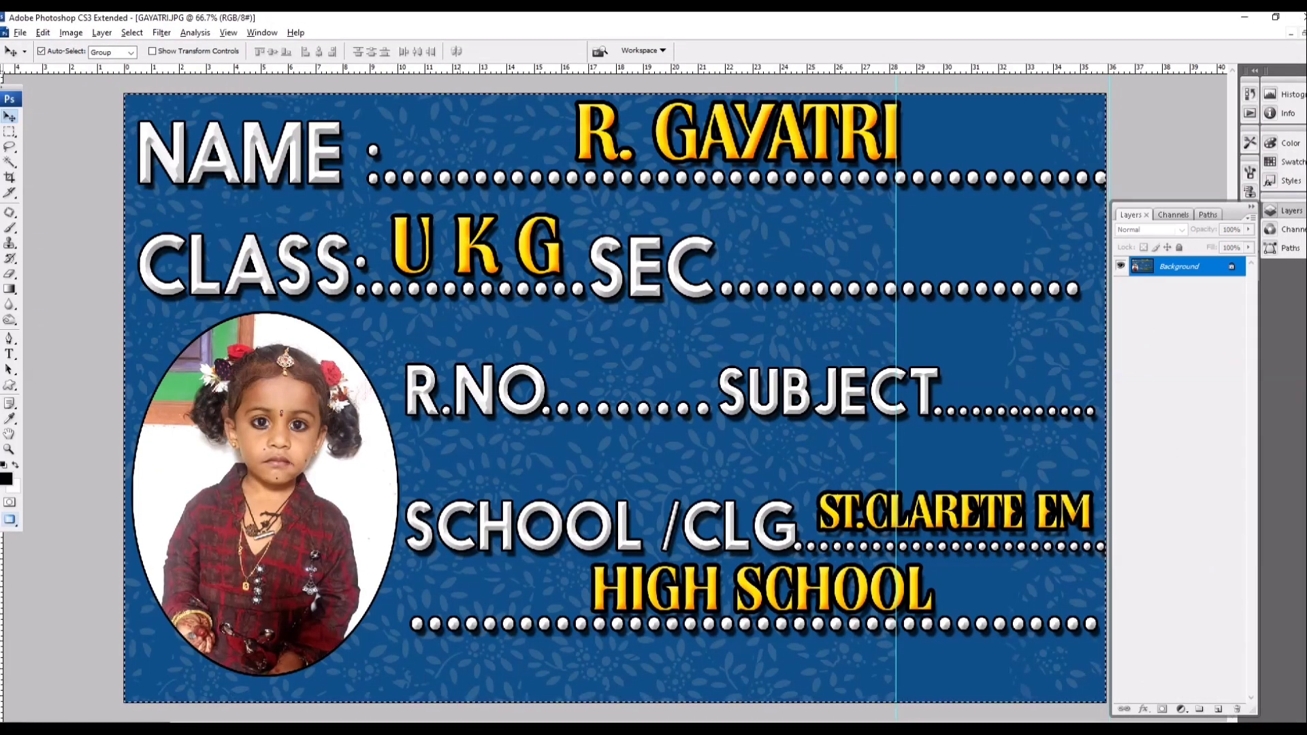
Create a new white RGB document 12 inches wide and 8 inches high at 200 pixels/inch
key(ctrl+n)
click(696, 264)
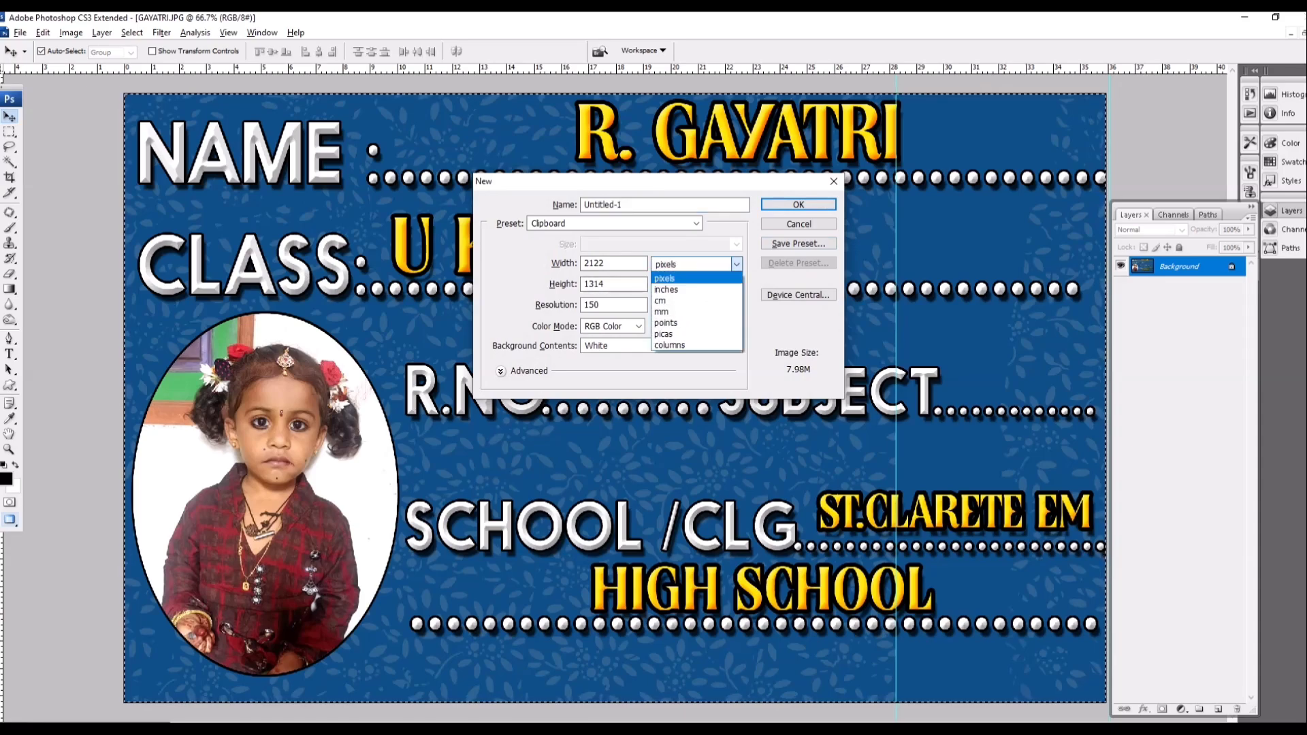
click(665, 289)
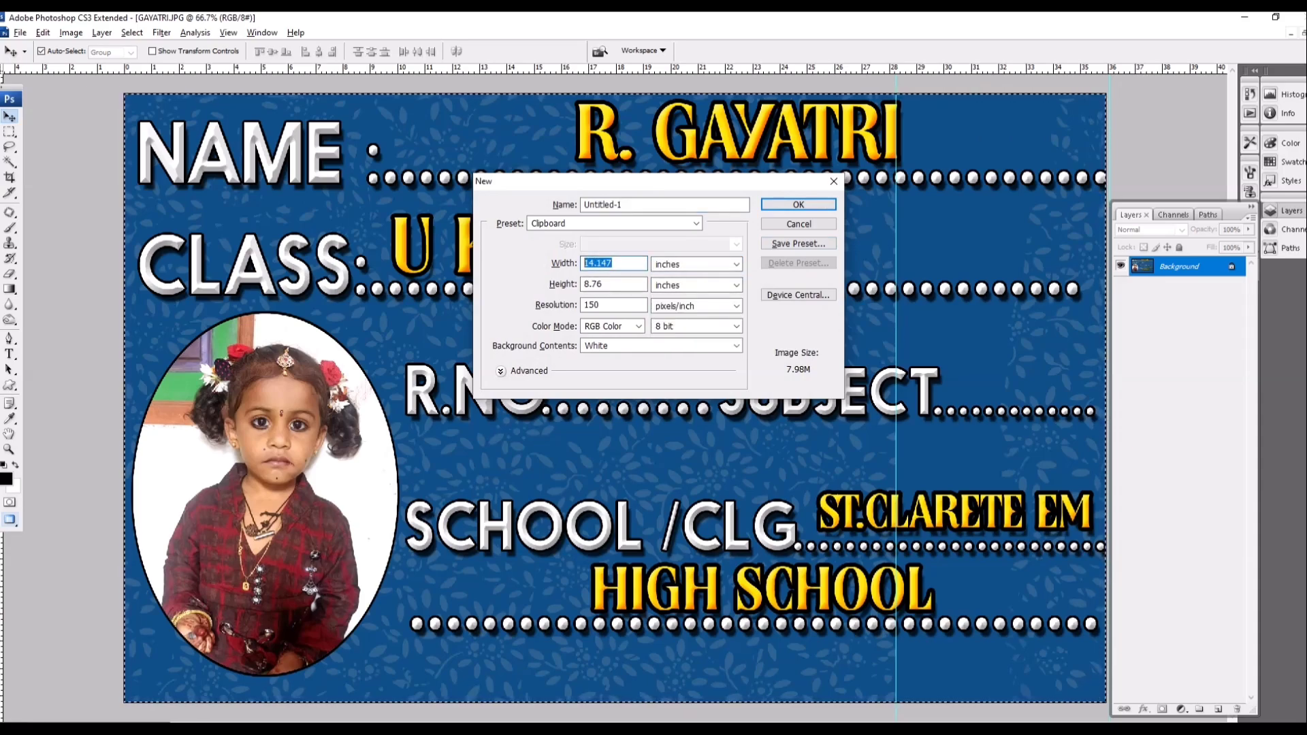
text(12)
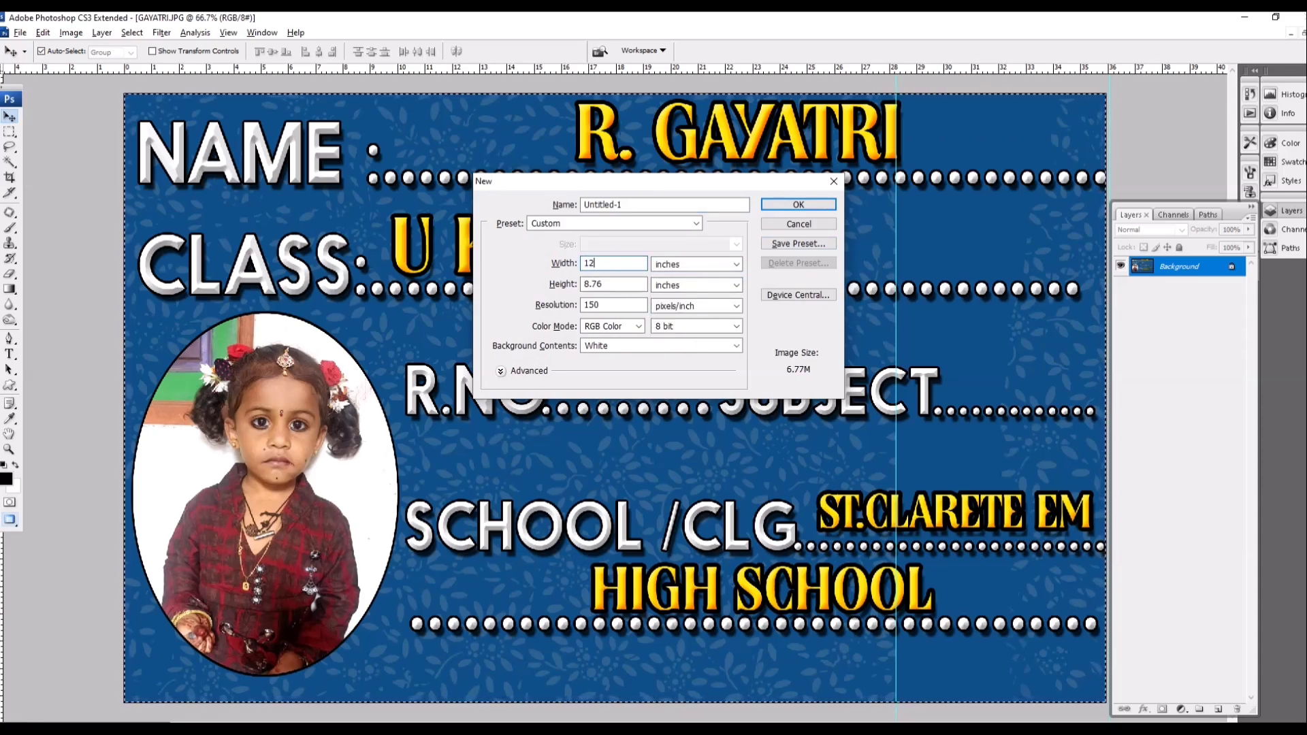
key(Tab)
text(8)
key(Tab)
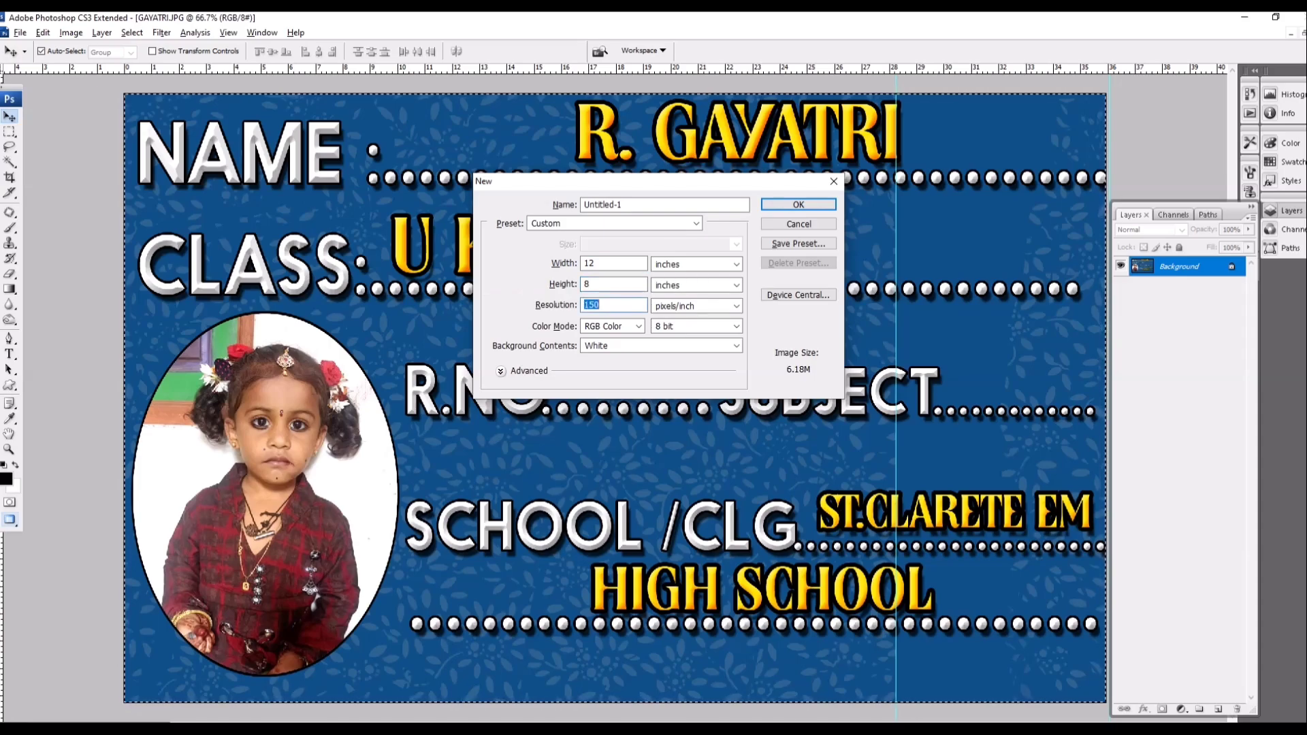
text(200)
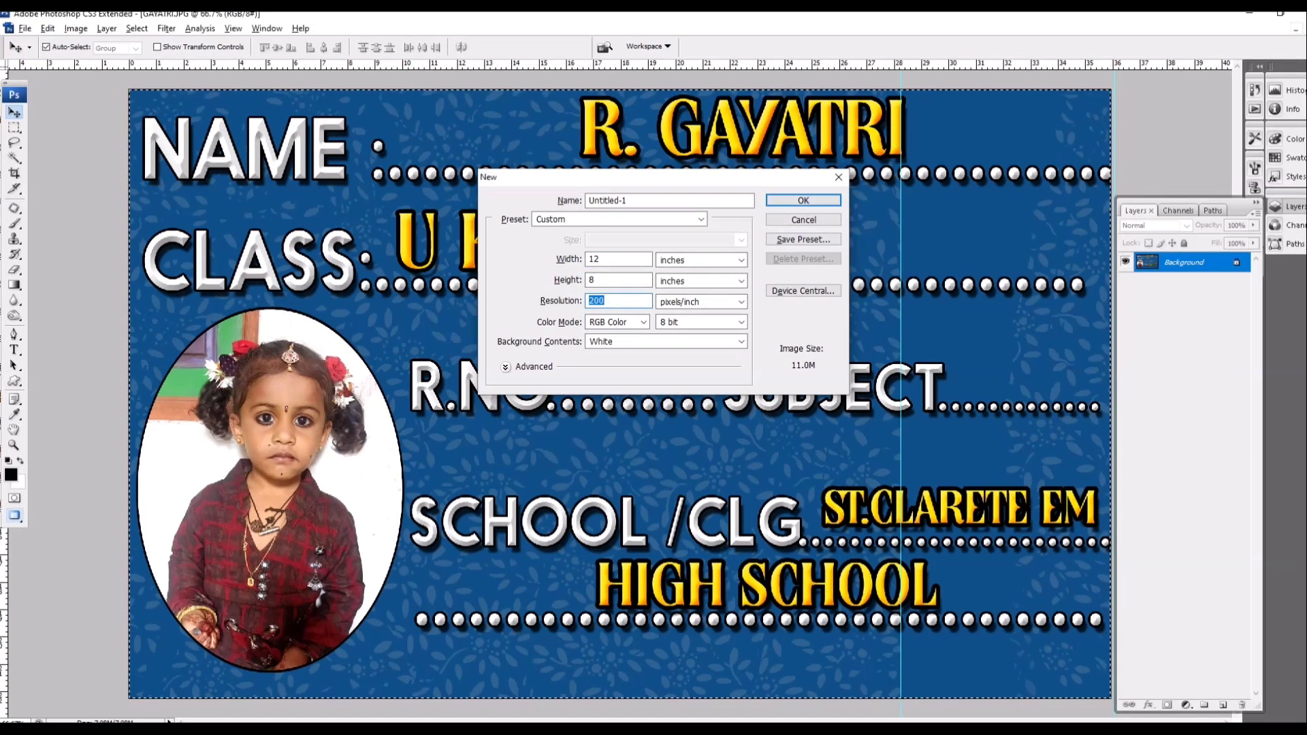
key(Return)
Paste the student's sticker into the blank sheet, scale it down and place it in the sheet's upper-left corner
key(ctrl+v)
key(ctrl+t)
drag(989, 622, 761, 480)
drag(676, 371, 424, 194)
key(Return)
key(ctrl+t)
drag(510, 303, 452, 279)
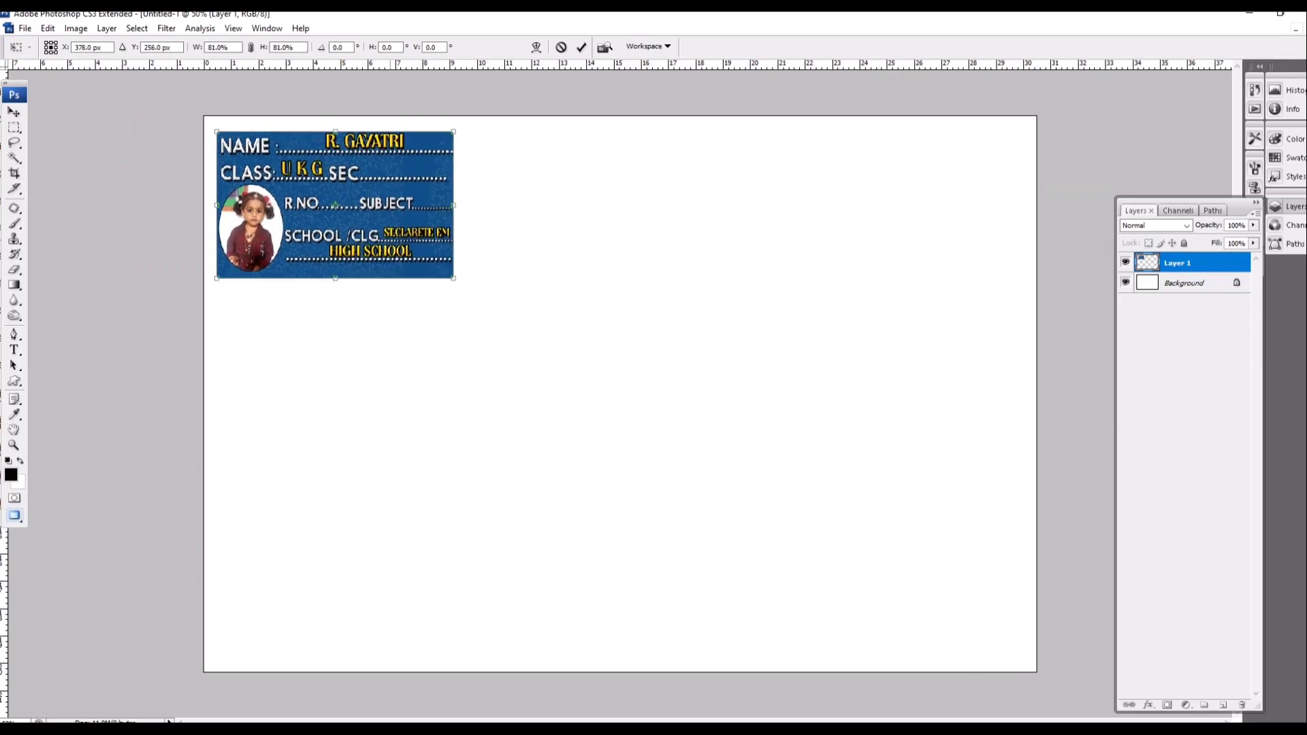
key(Return)
Duplicate the sticker three times down the left side of the sheet and even out the gaps between the copies
alt+drag(325, 205, 325, 358)
alt+drag(325, 358, 324, 510)
alt+drag(324, 511, 356, 666)
drag(357, 357, 357, 354)
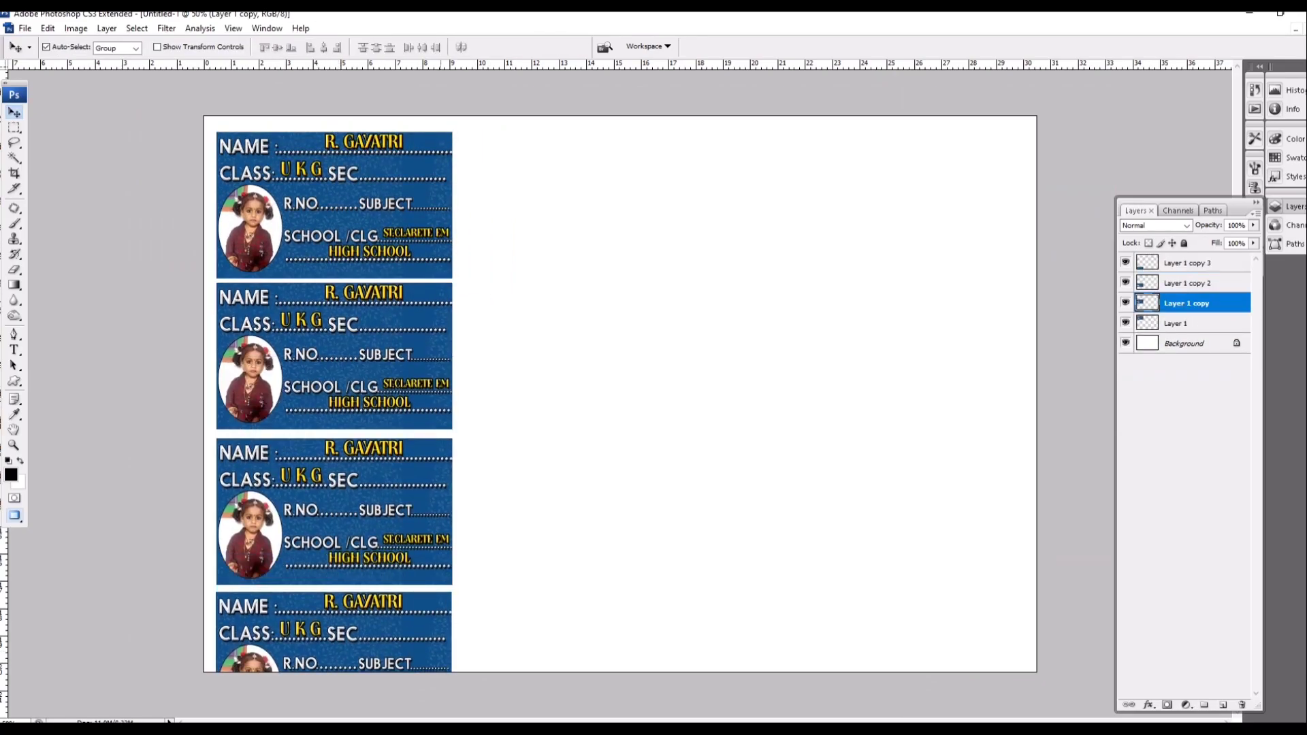
drag(356, 509, 357, 508)
drag(357, 659, 356, 654)
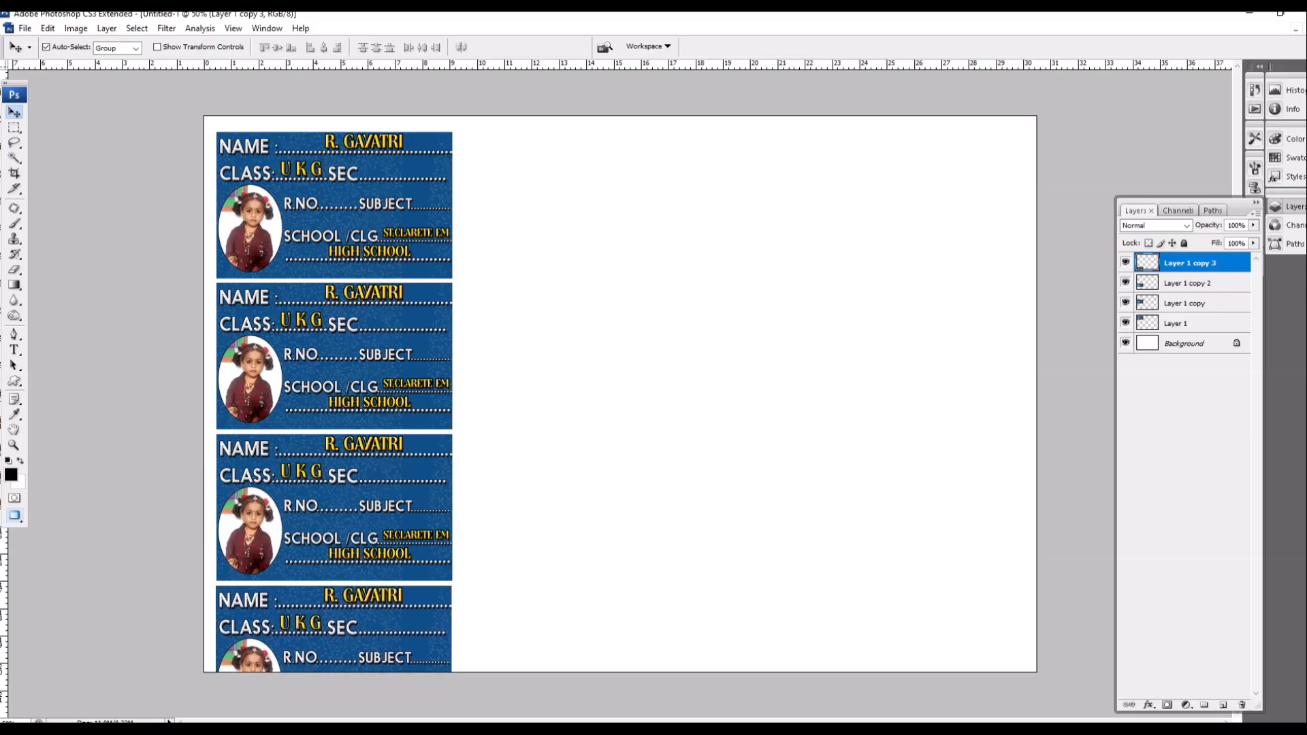
Select all four sticker layers and transform the column so it fits the sheet's height and about a third of its width
key(ctrl+alt+a)
key(ctrl+t)
drag(334, 132, 334, 212)
drag(334, 408, 333, 319)
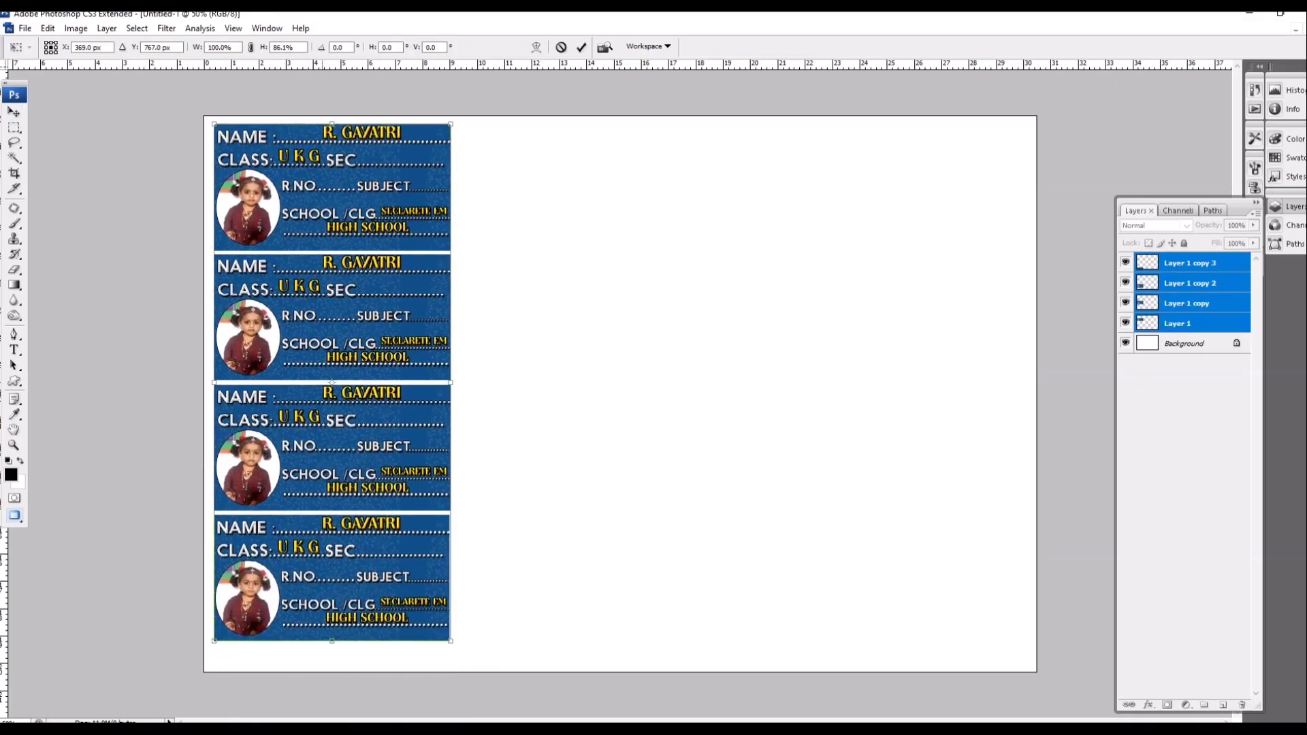
drag(331, 642, 331, 654)
drag(450, 389, 477, 389)
key(Return)
Duplicate the sticker column twice to make three columns of four, and stretch all twelve stickers to fill the sheet
alt+drag(394, 323, 664, 323)
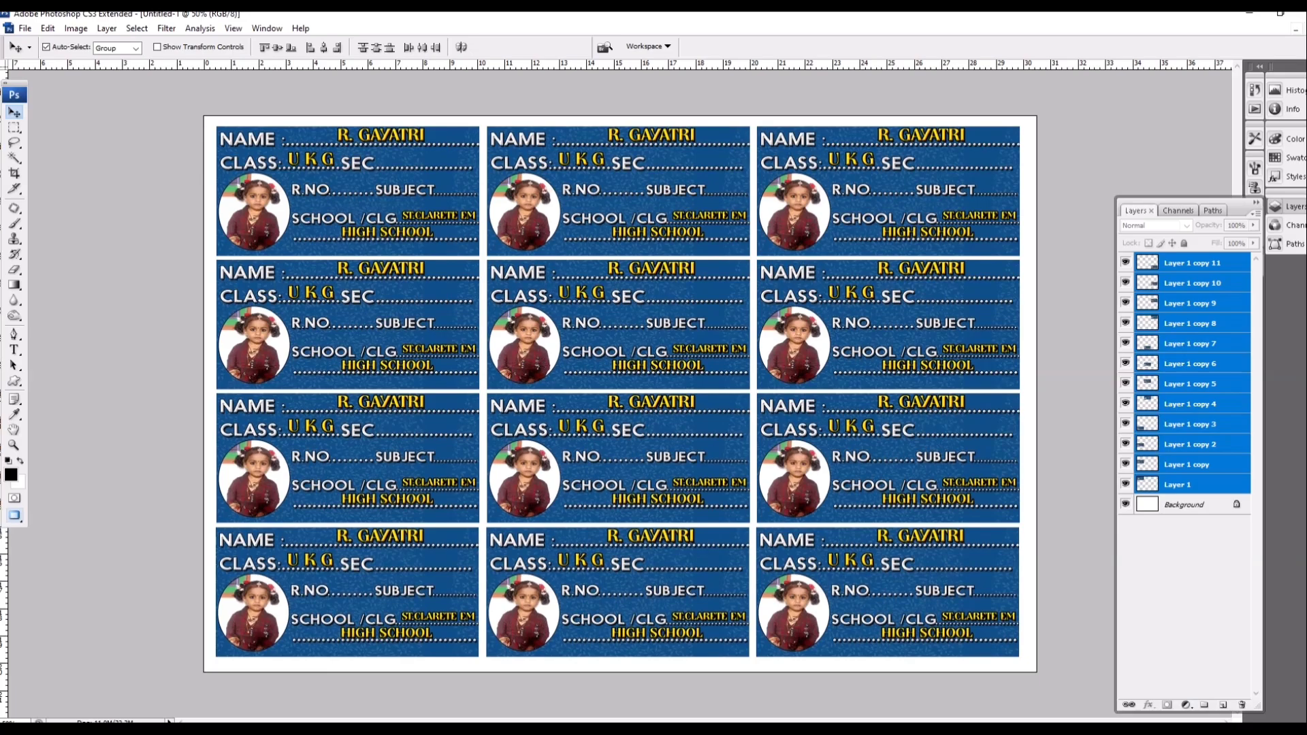
key(ctrl+t)
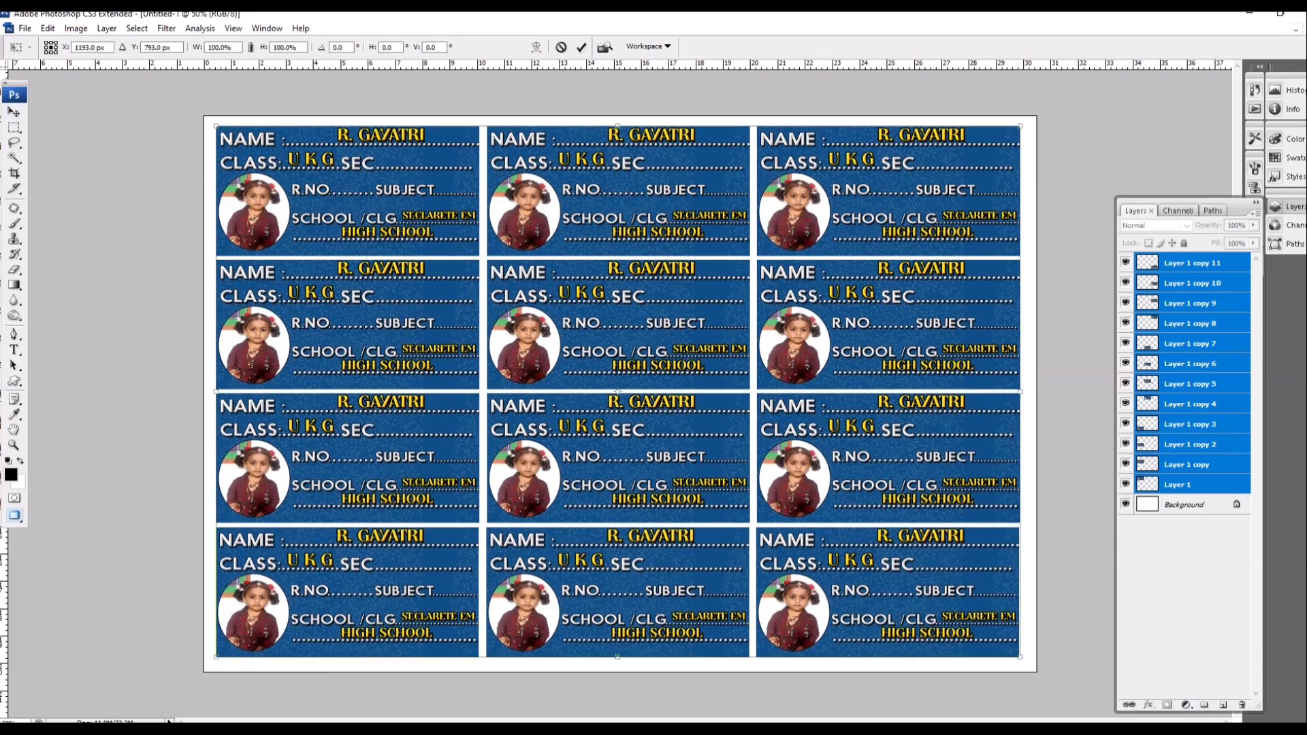
key(Return)
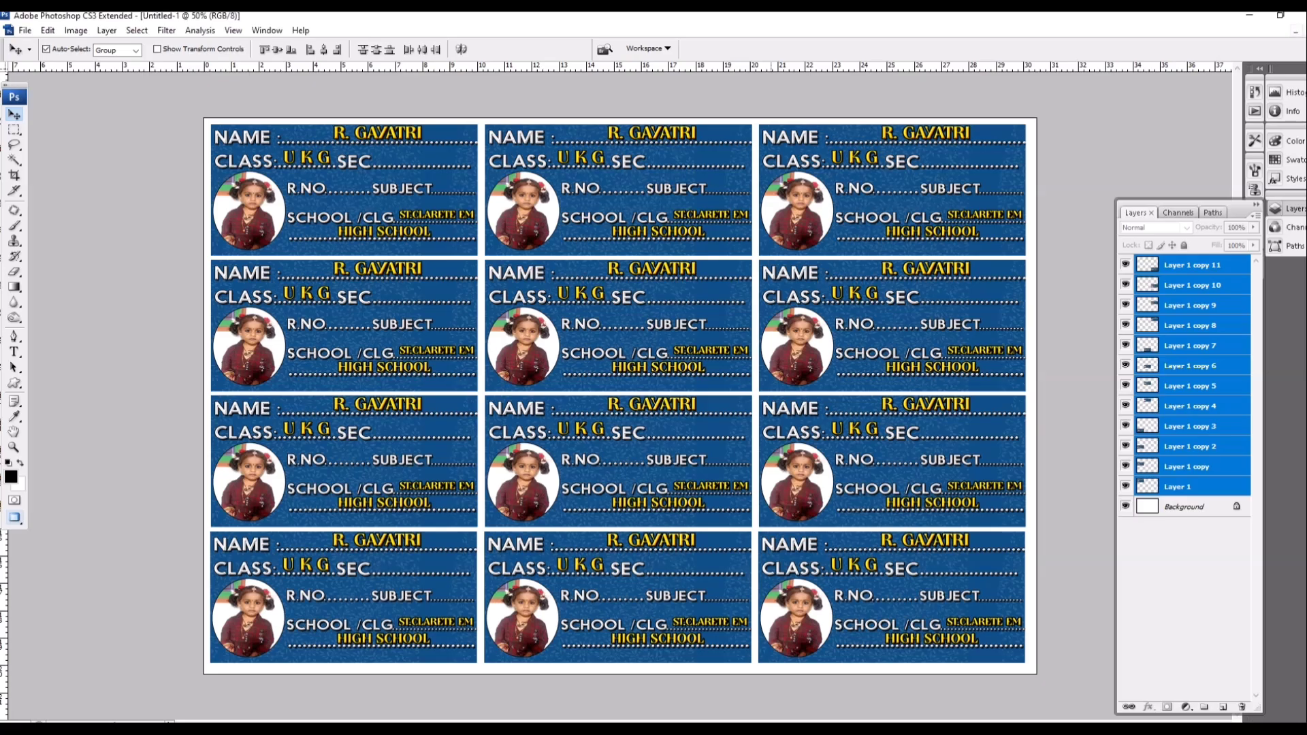
Configure the print job for the XRX9C934E5CCC81 printer in landscape orientation, scaled to fit the media, with 2 copies
key(ctrl+p)
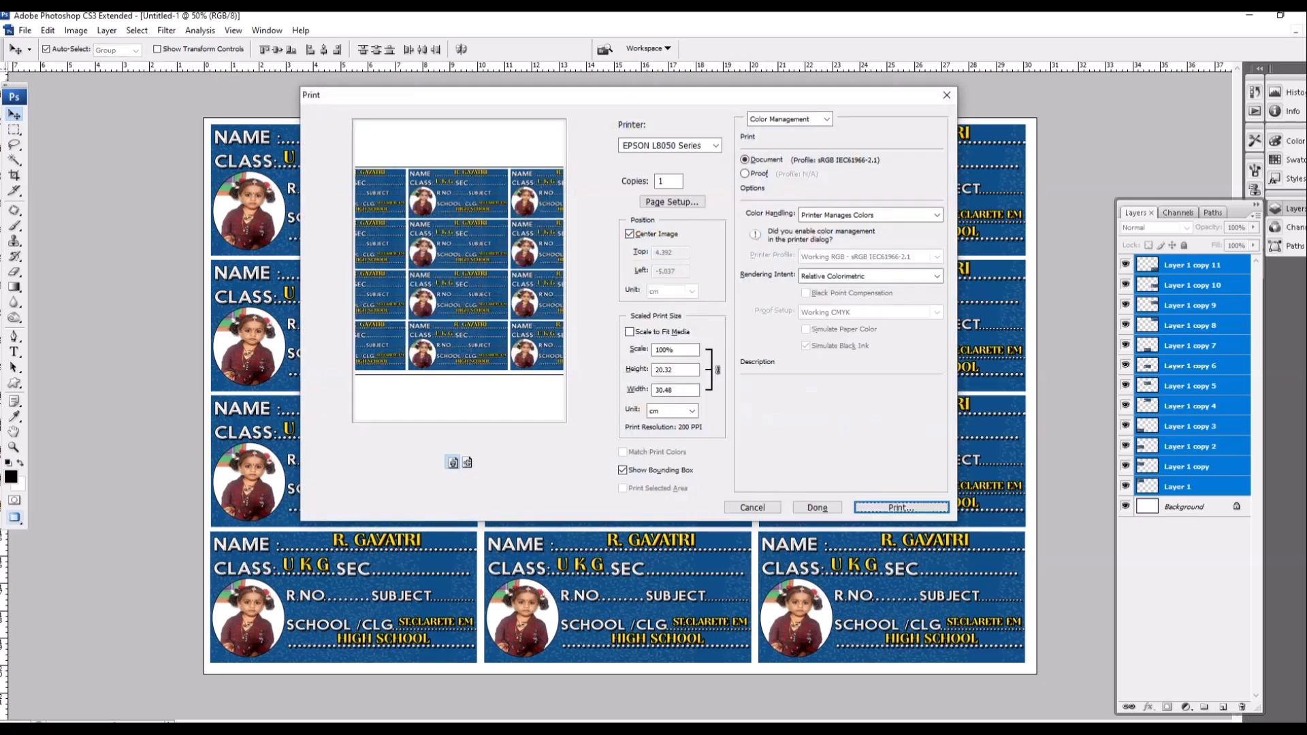
click(669, 145)
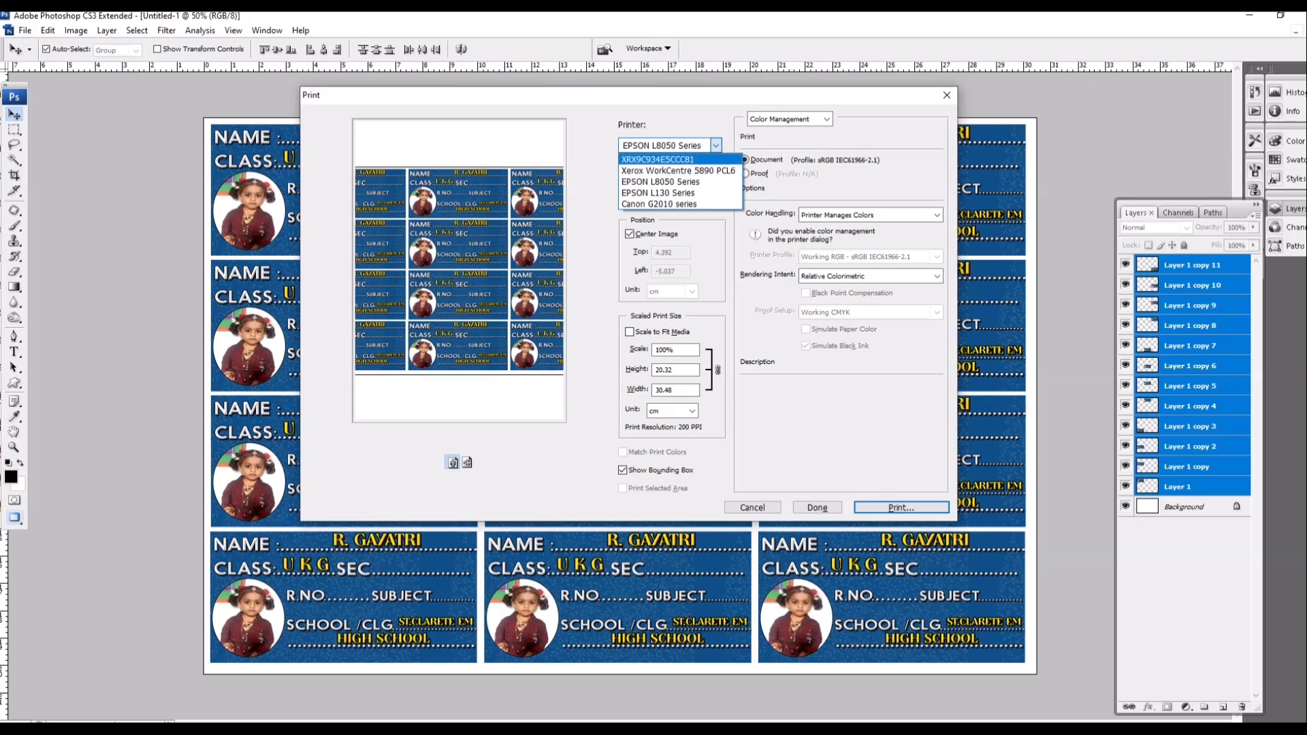
key(Return)
click(467, 462)
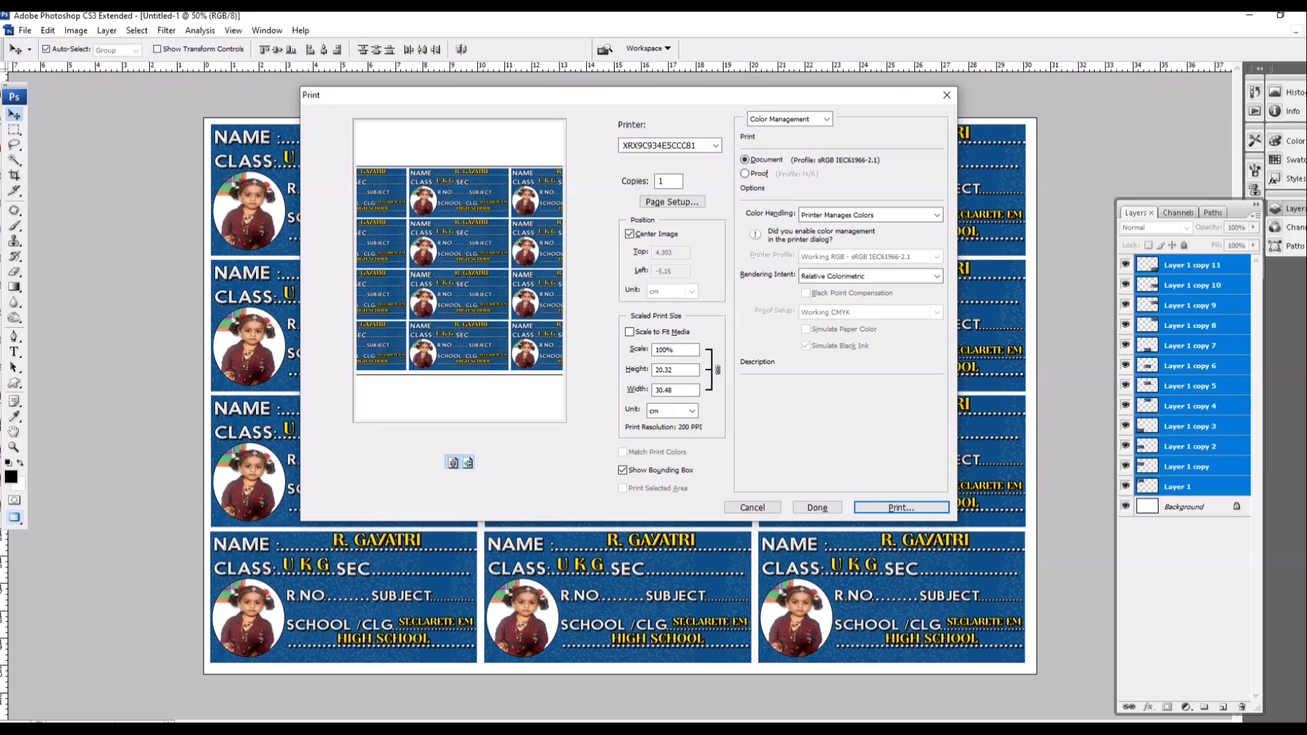
click(630, 331)
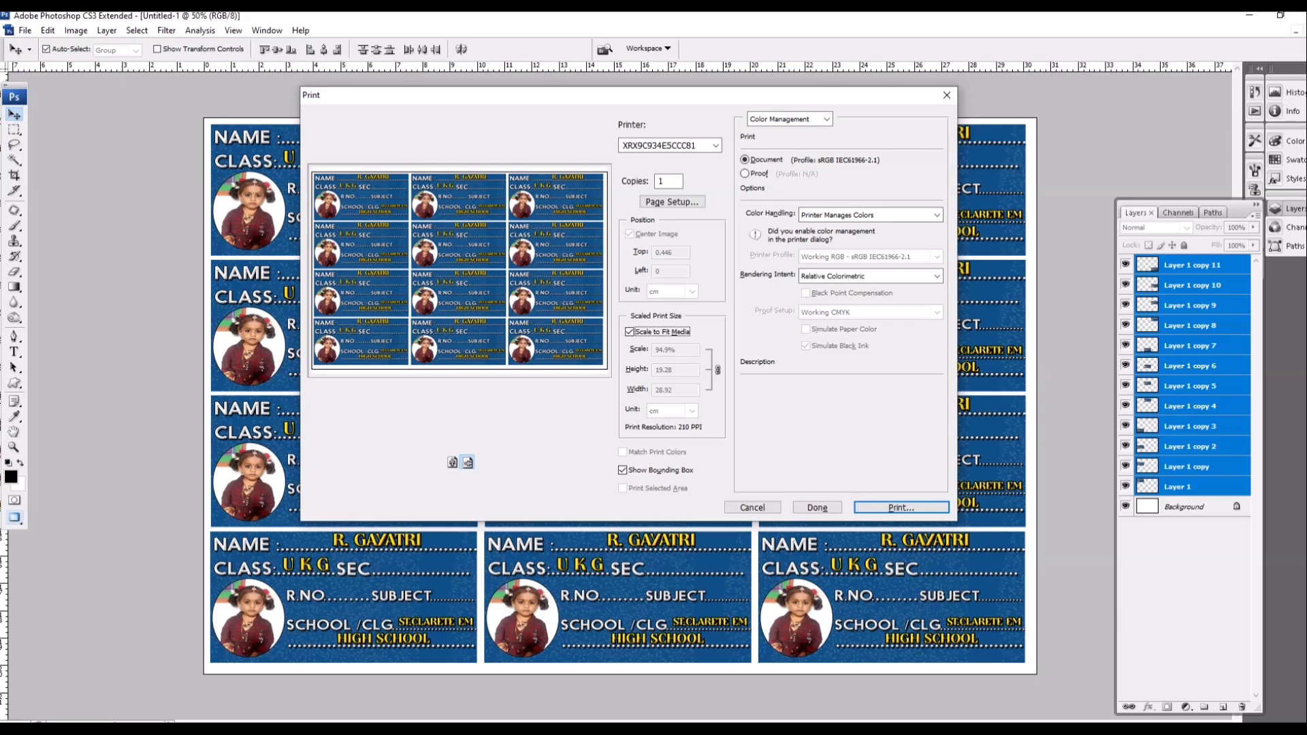
double_click(662, 181)
text(2)
key(Tab)
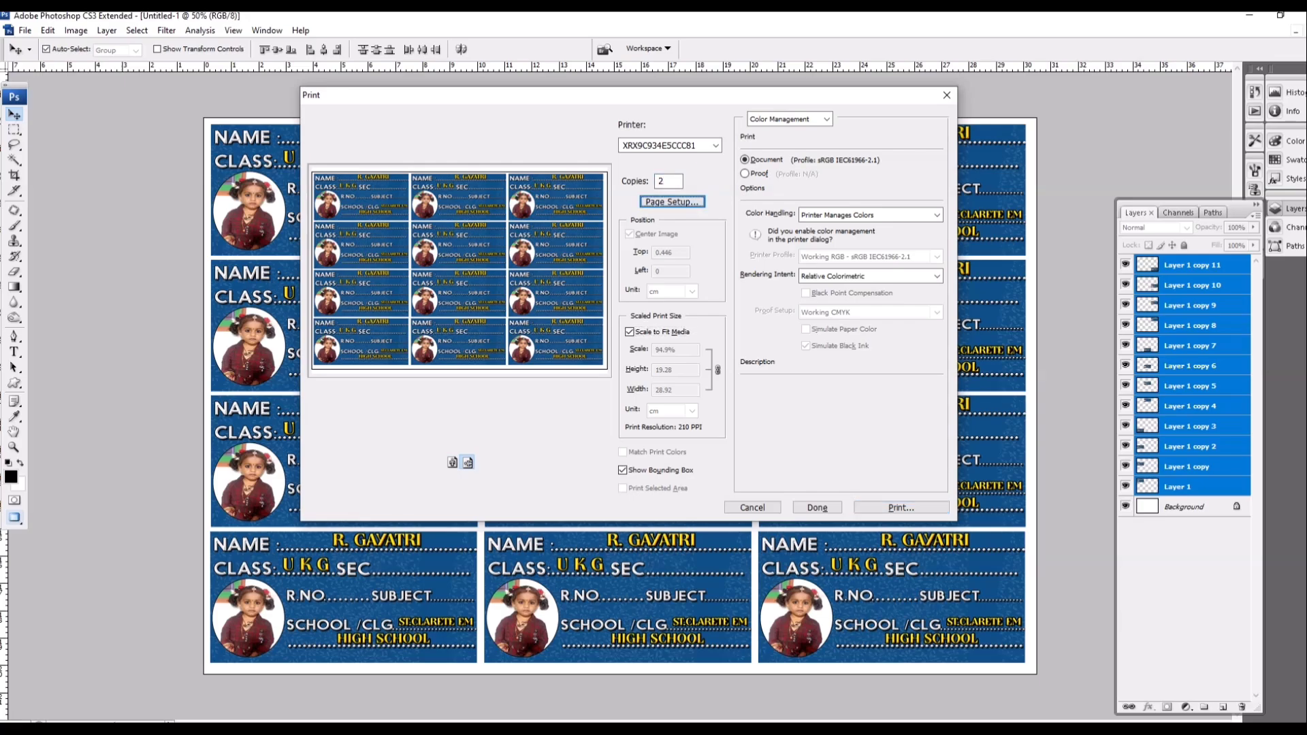
Set the printer's paper source to Tray 5 (Bypass) with automatically selected paper color, and accept the printer properties
key(Return)
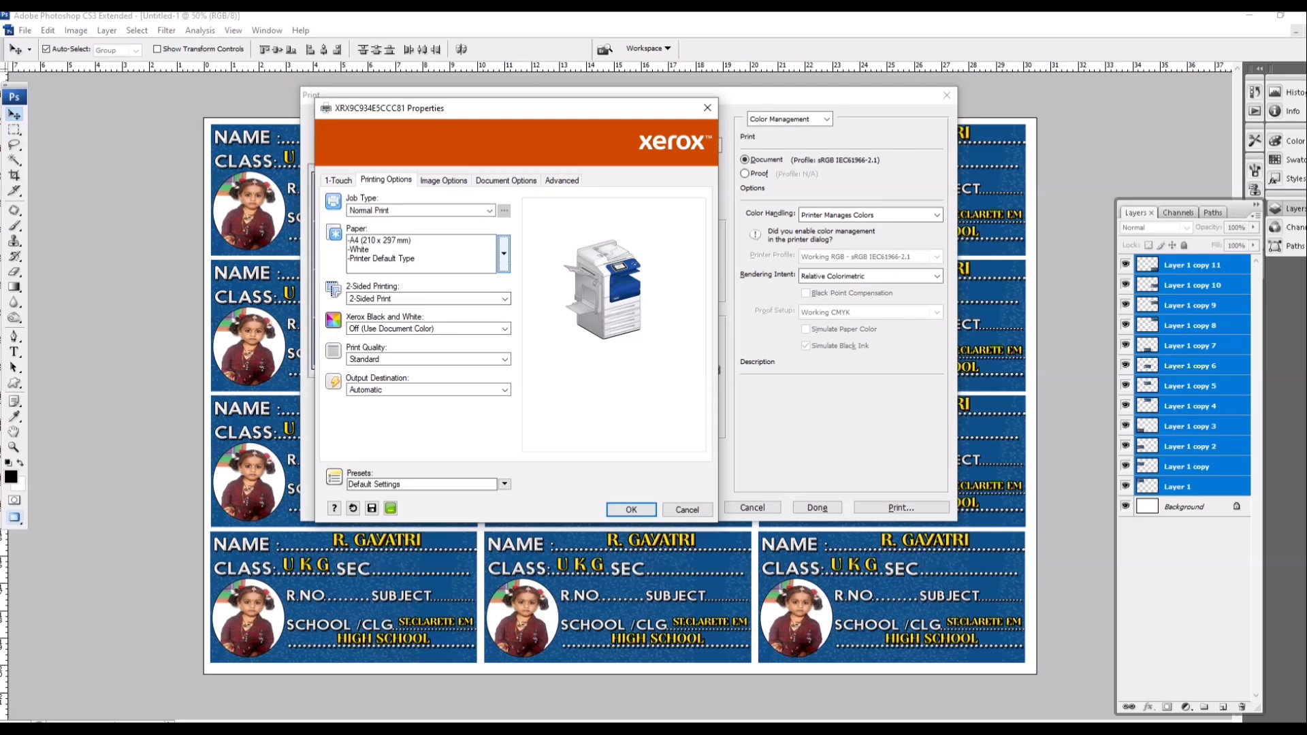
click(503, 254)
mouse_move(422, 314)
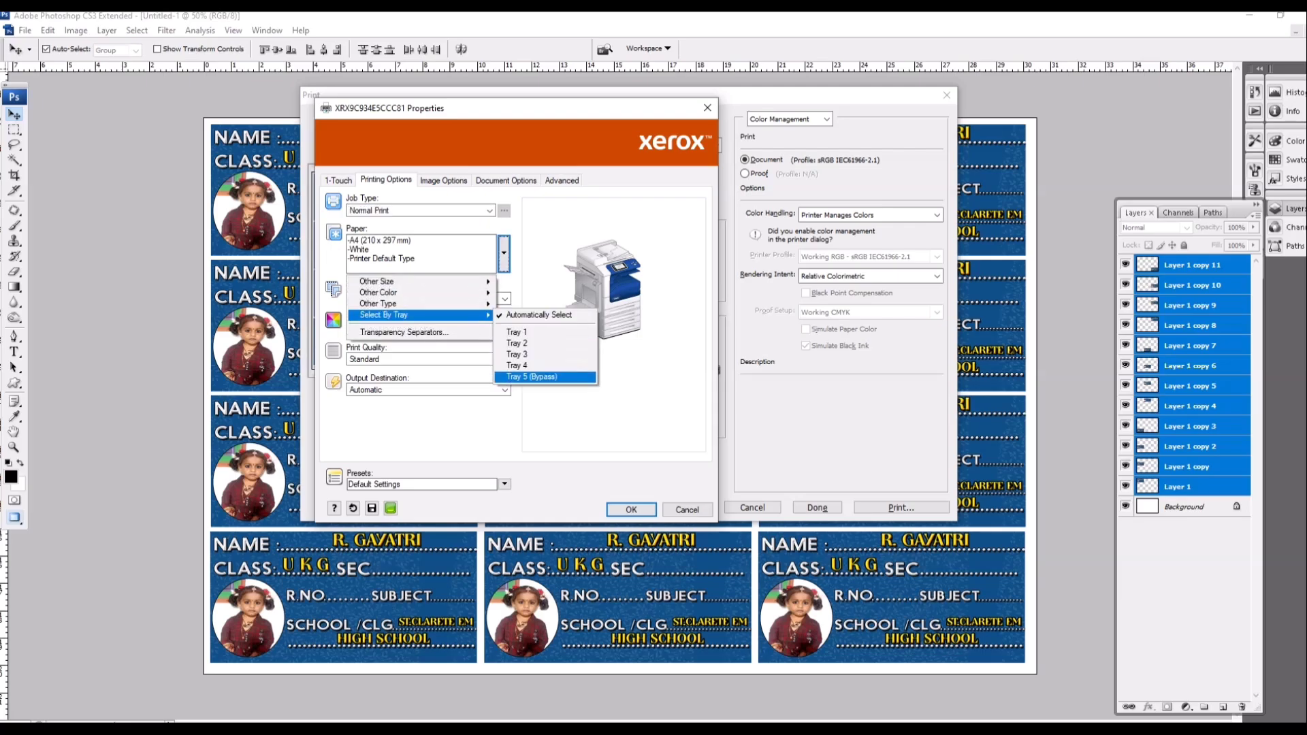
key(Return)
key(space)
key(Down)
key(Down)
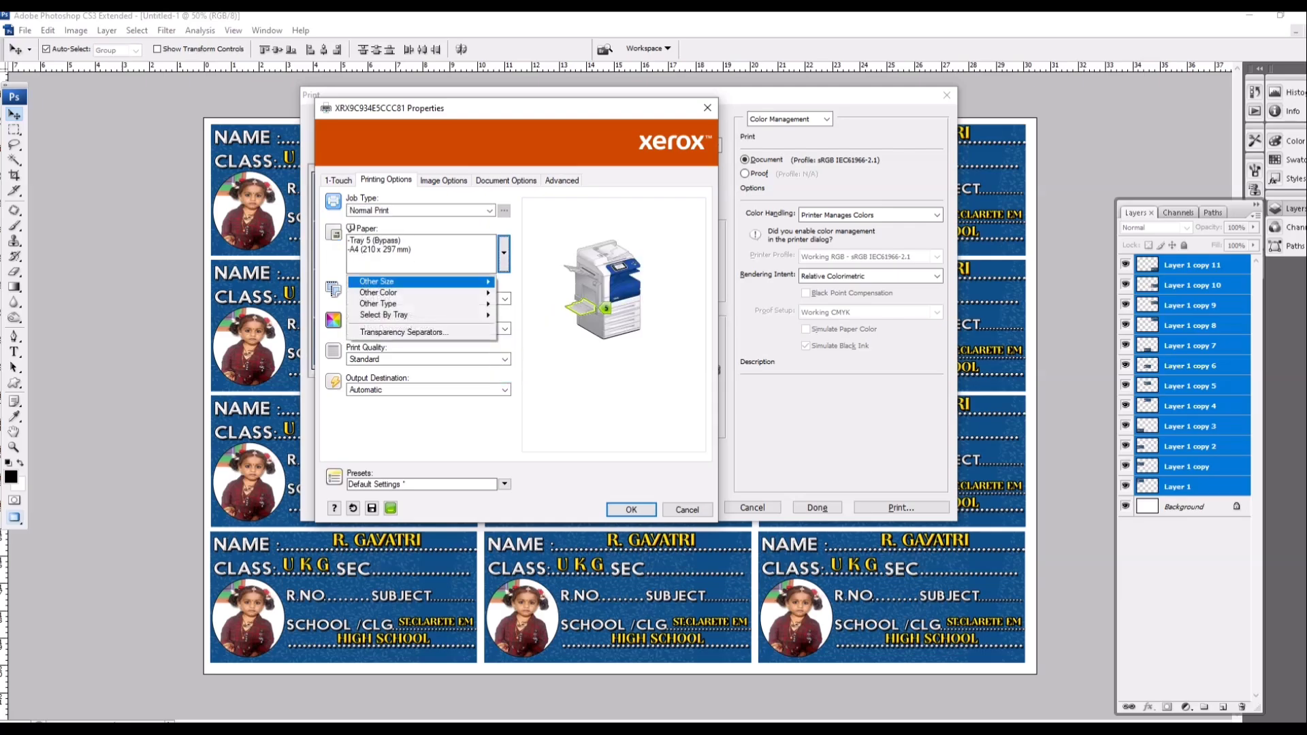
key(Right)
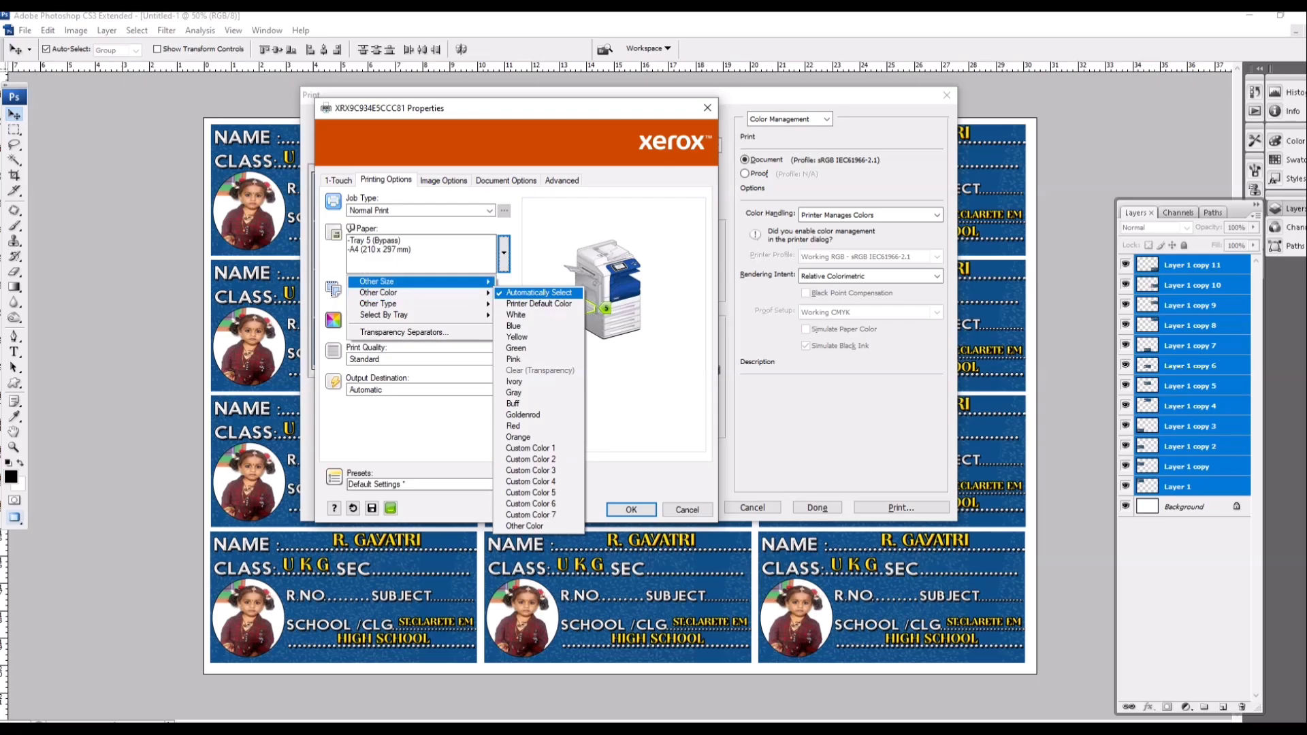
mouse_move(421, 281)
mouse_move(565, 293)
key(Return)
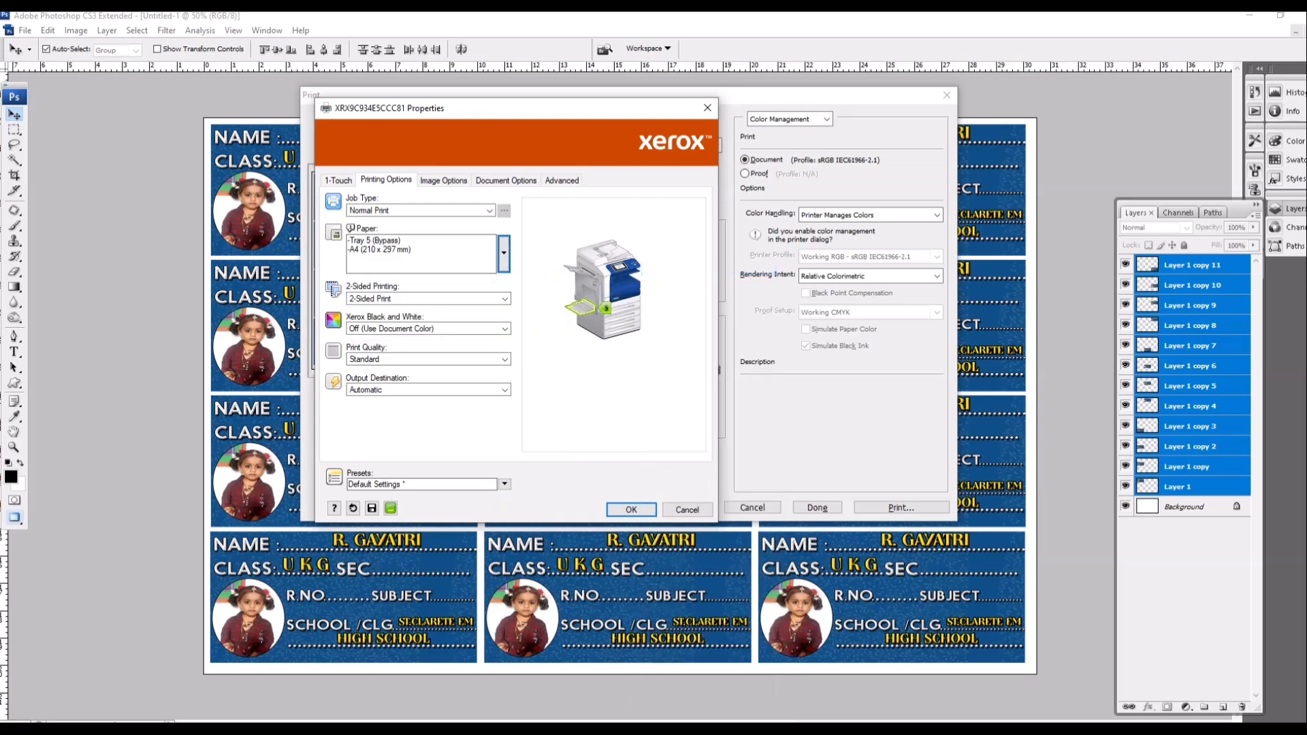
key(Return)
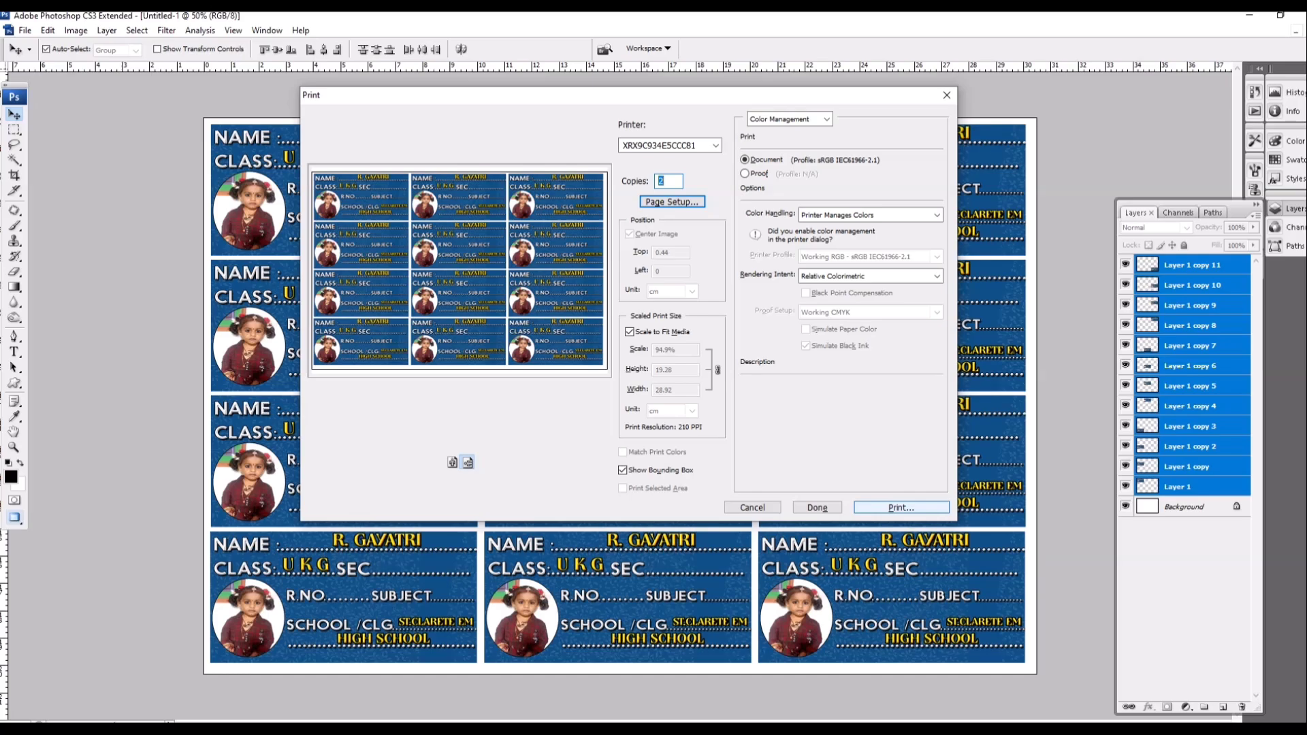
Send the sticker sheet to the selected Xerox printer
key(Return)
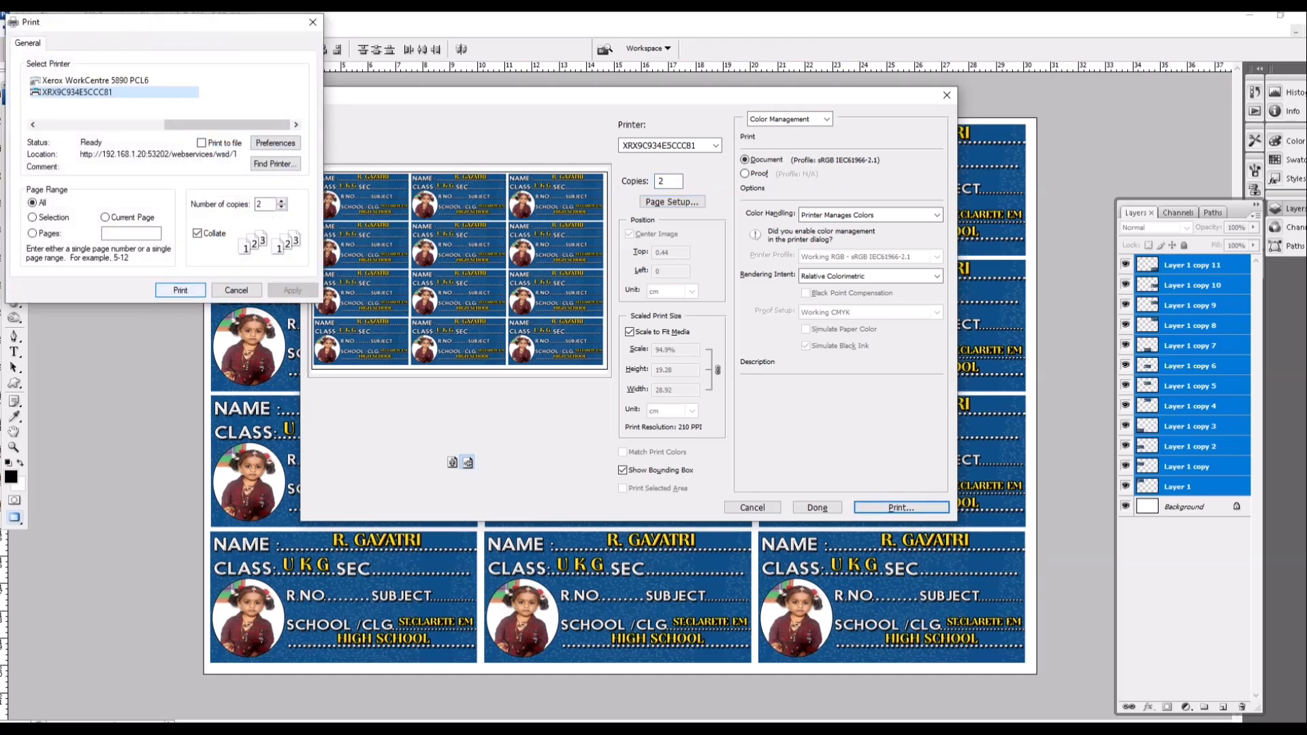
key(Return)
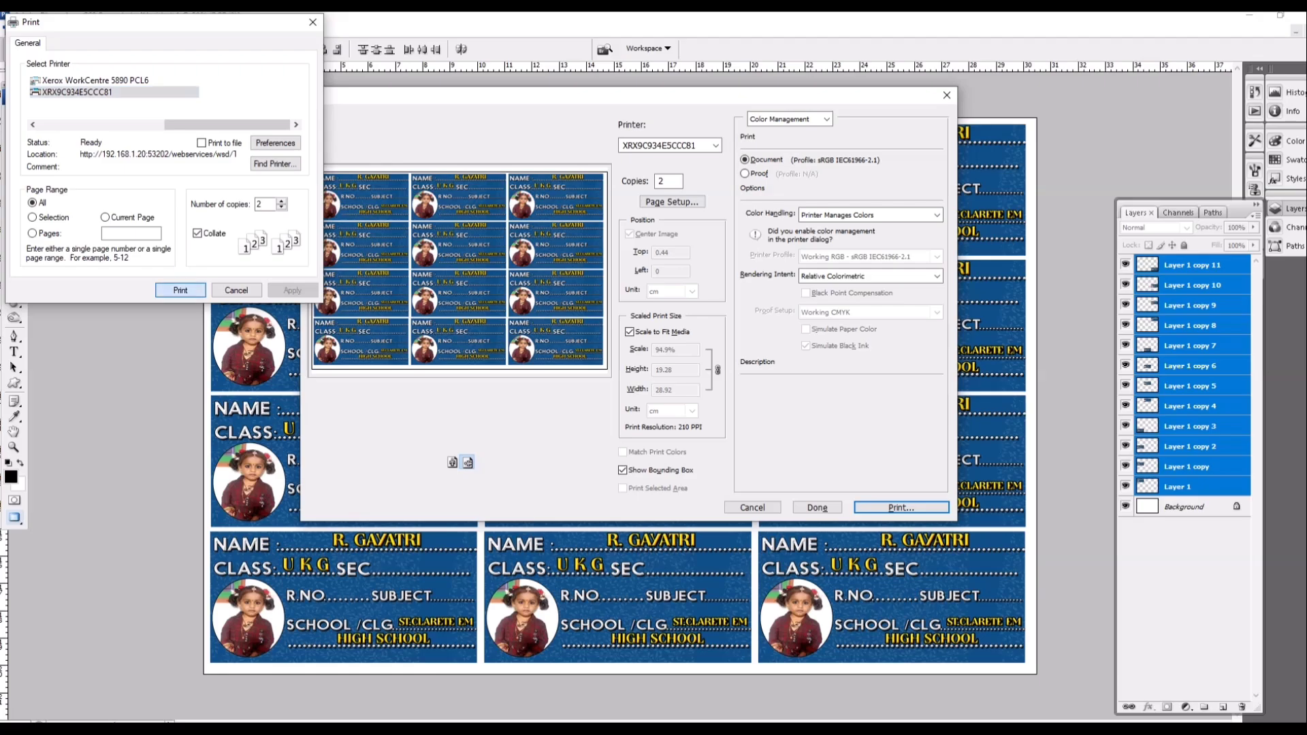